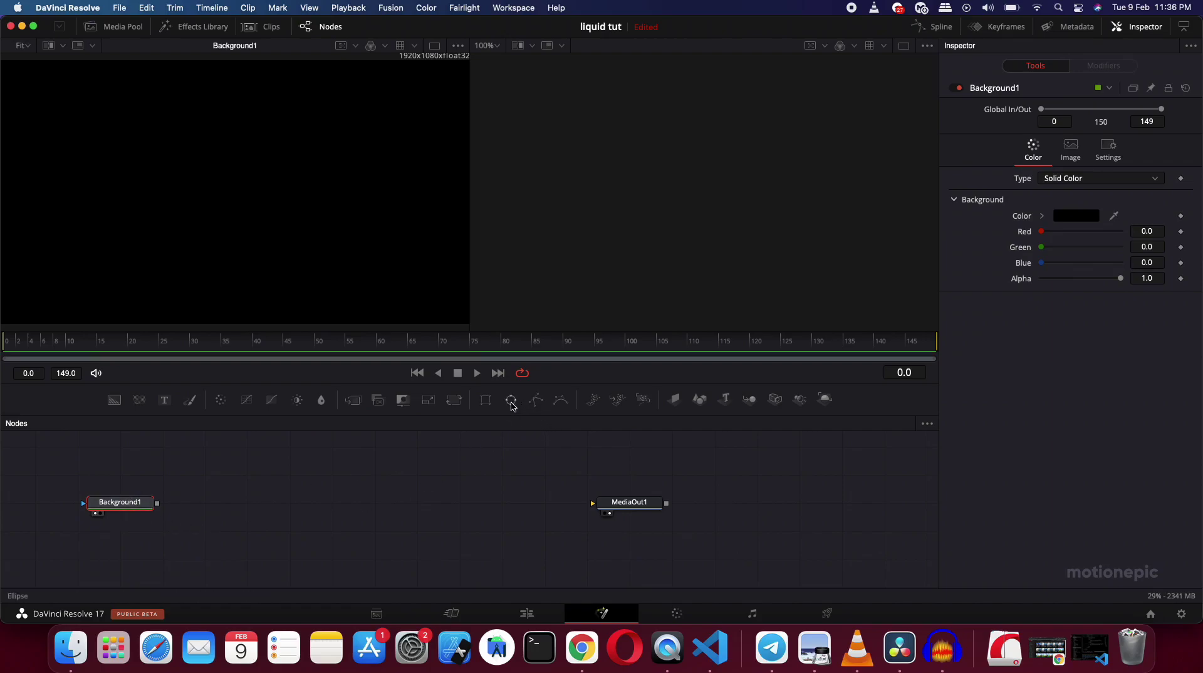
Step: Add an Ellipse mask to Background1, shrink it to about 0.21, and move its center to about X 0.15, Y 0.76
{"action": "left_click", "coordinate": [511, 405]}
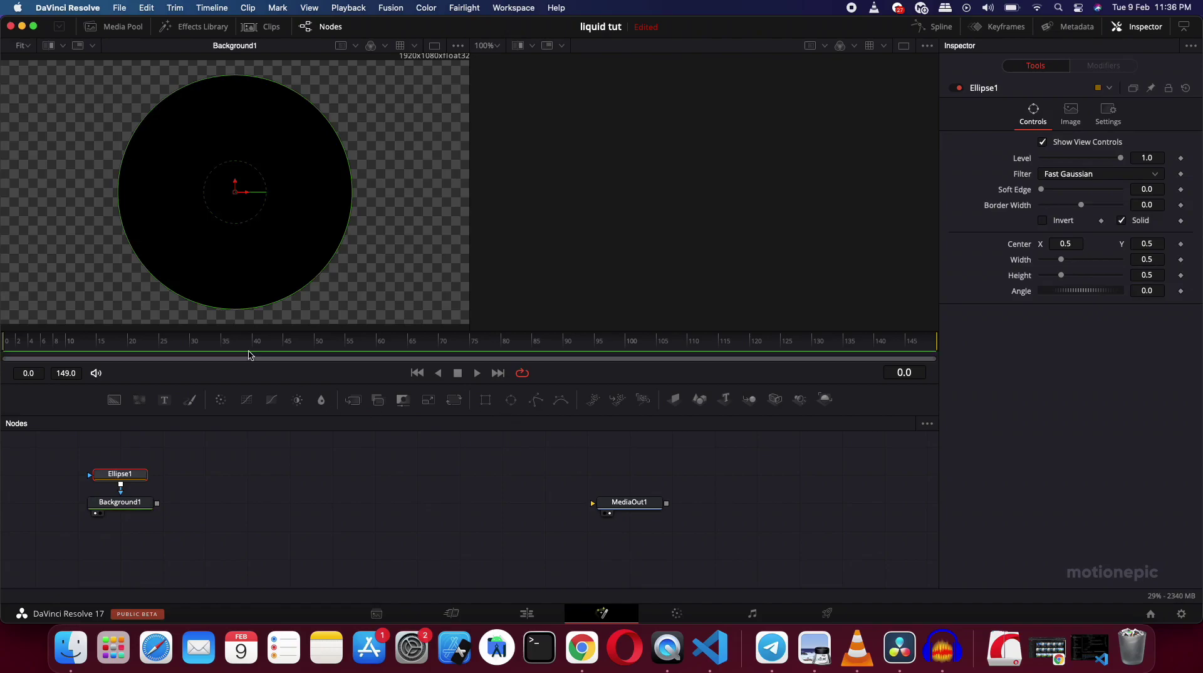
{"action": "left_click_drag", "start_coordinate": [296, 284], "coordinate": [256, 238]}
{"action": "left_click_drag", "start_coordinate": [229, 190], "coordinate": [71, 125]}
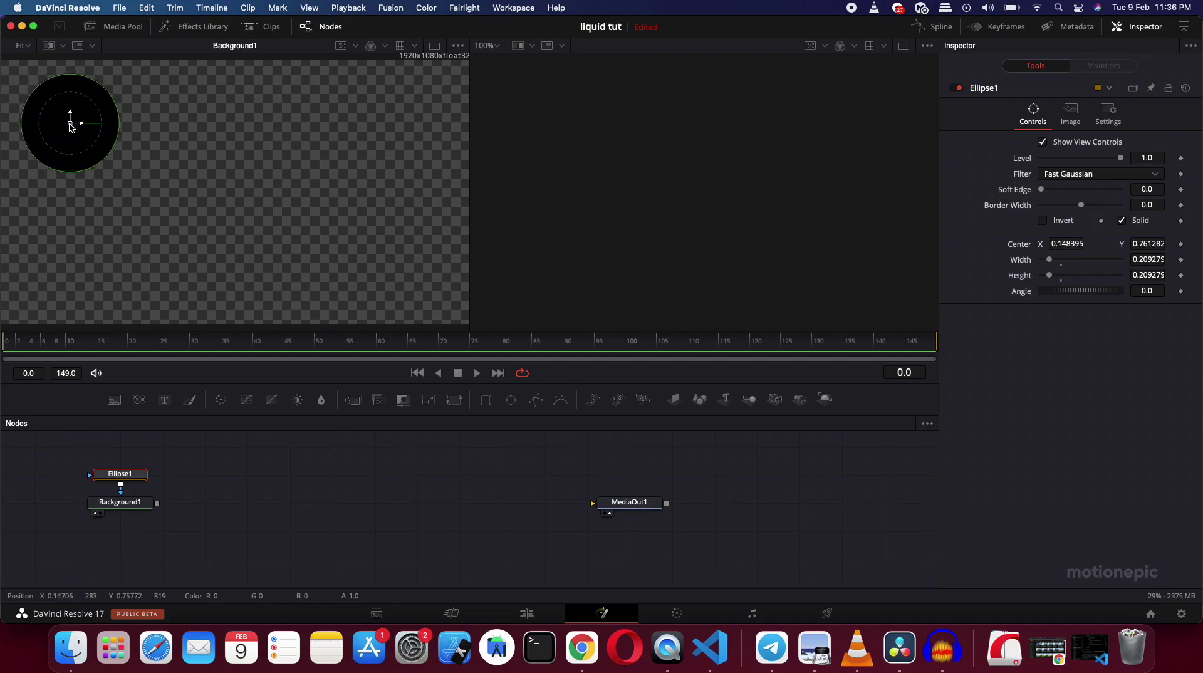
Step: Set the Background1 color to orange, hex BF7500
{"action": "left_click", "coordinate": [125, 498]}
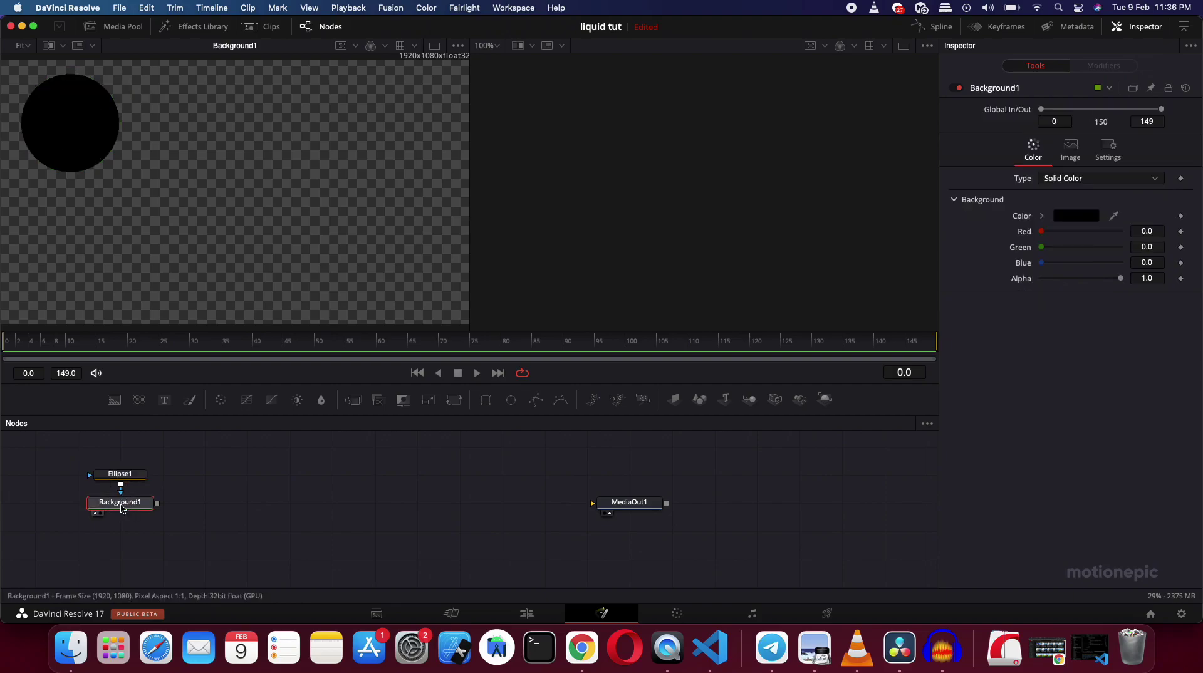
{"action": "left_click", "coordinate": [1075, 217]}
{"action": "left_click_drag", "start_coordinate": [752, 208], "coordinate": [747, 235]}
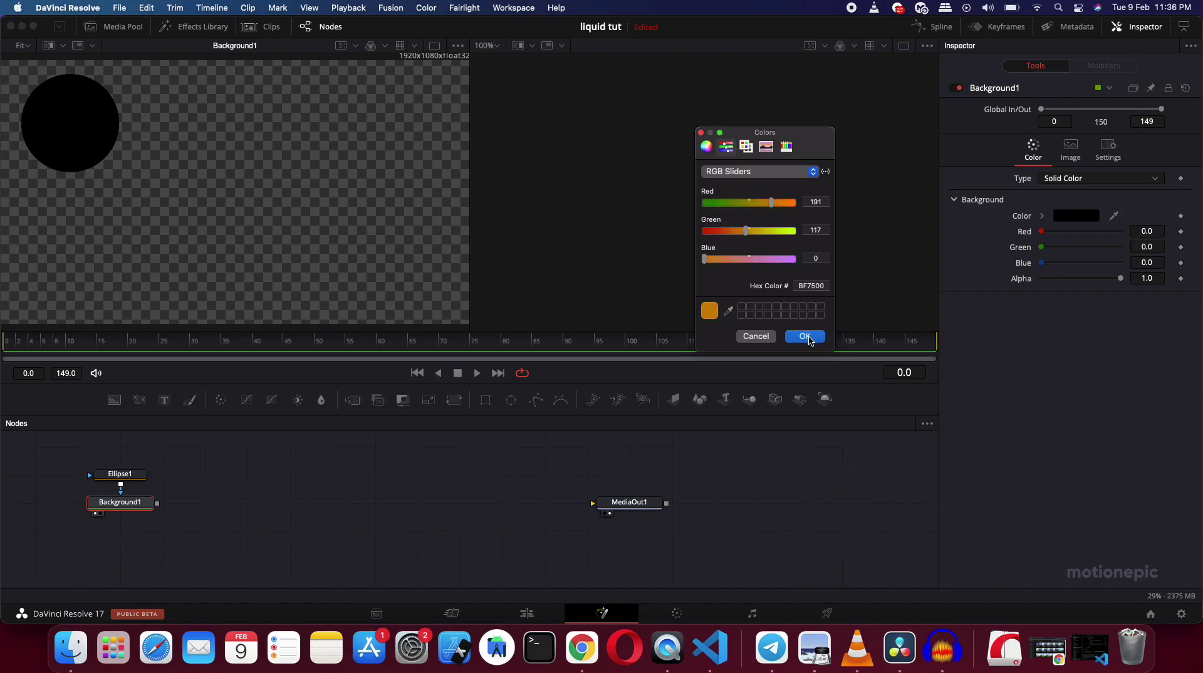
{"action": "left_click", "coordinate": [806, 337]}
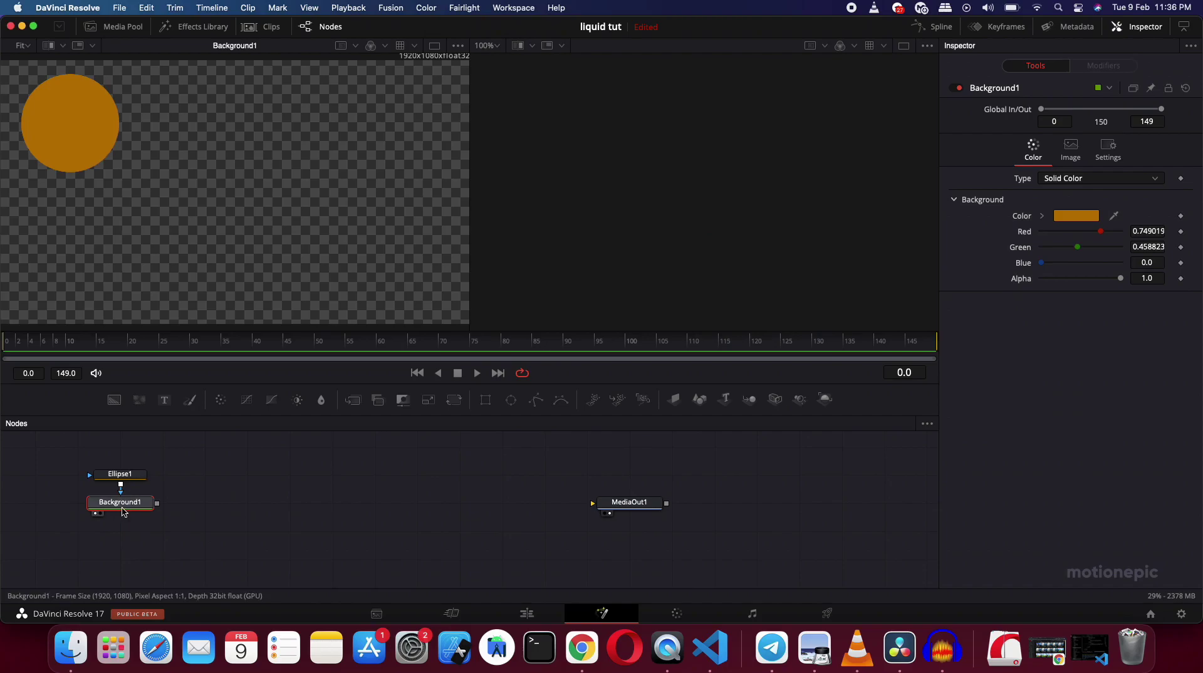
Step: Add a Shadow node after Background1 and display its output in the first viewer
{"action": "key", "text": "shift+space"}
{"action": "type", "text": "dr"}
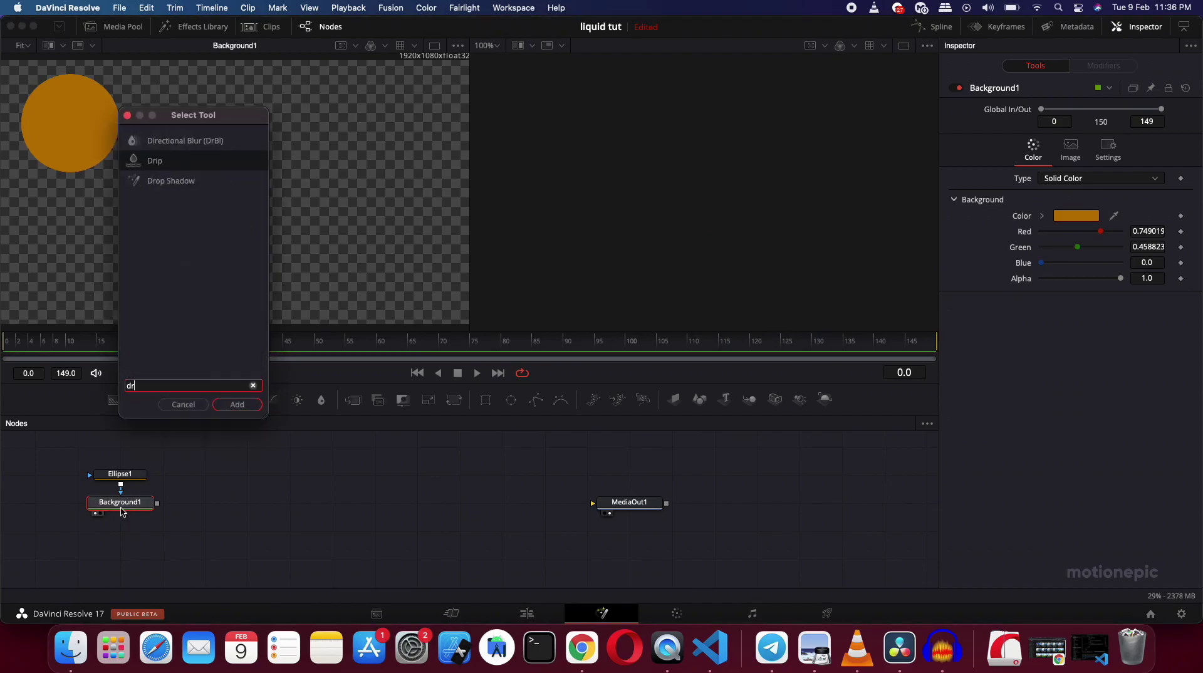
{"action": "type", "text": "ol;"}
{"action": "key", "text": "BackSpace"}
{"action": "key", "text": "BackSpace"}
{"action": "key", "text": "BackSpace"}
{"action": "key", "text": "BackSpace"}
{"action": "key", "text": "BackSpace"}
{"action": "type", "text": "shadow"}
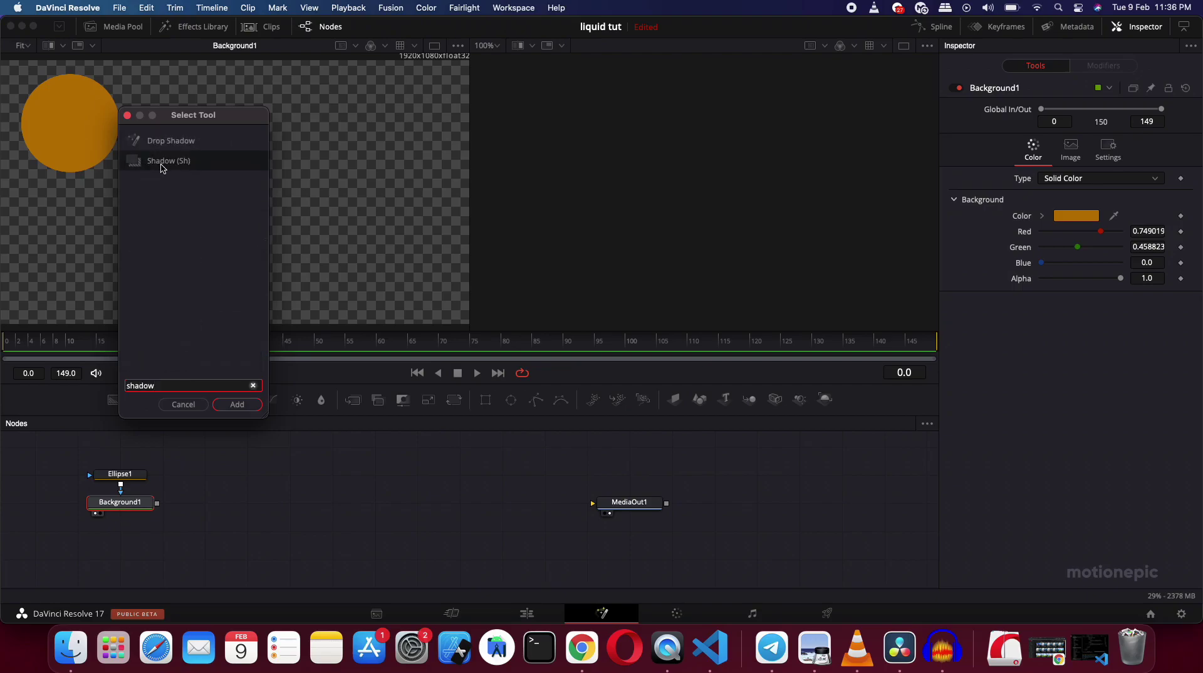
{"action": "left_click", "coordinate": [237, 404]}
{"action": "left_click_drag", "start_coordinate": [207, 501], "coordinate": [270, 149]}
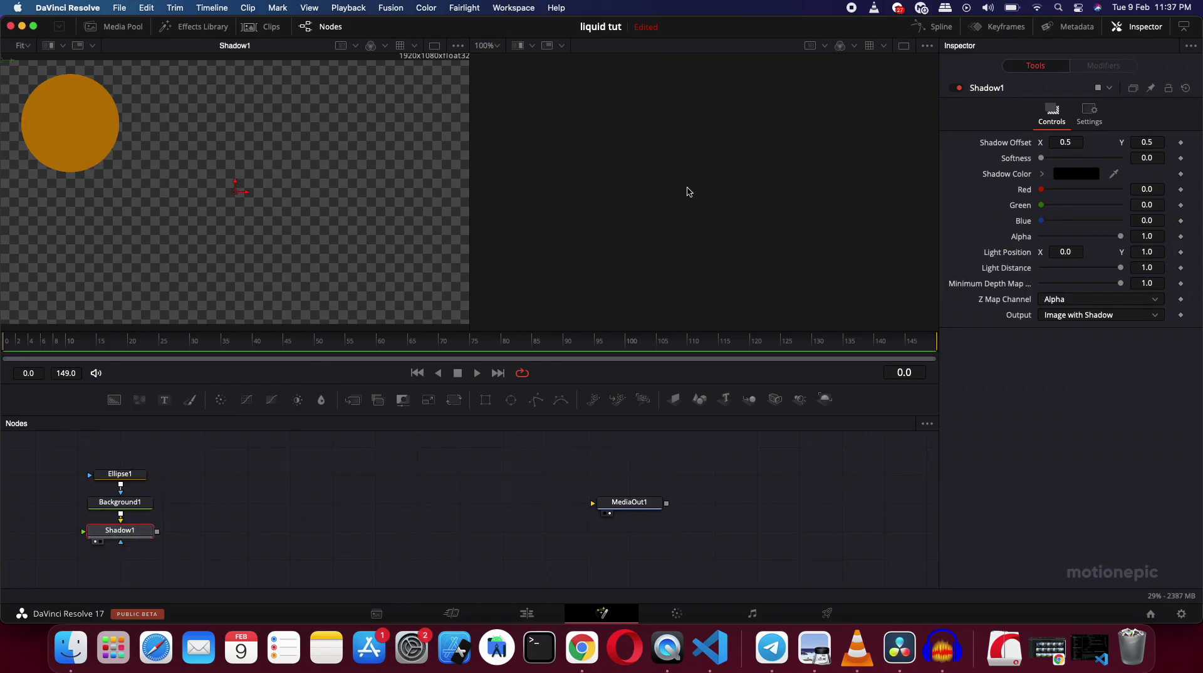
Step: Set the Shadow1 offset X to 1.16 and its shadow color to red, hex F10000
{"action": "left_click_drag", "start_coordinate": [1065, 142], "coordinate": [890, 157]}
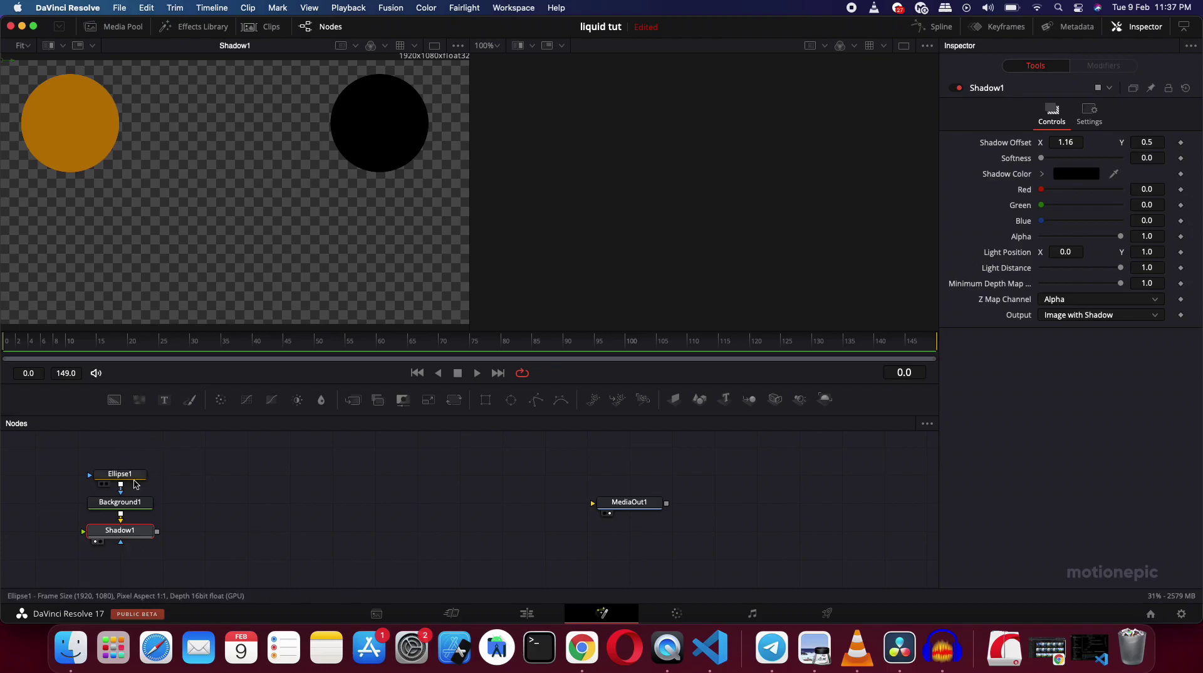
{"action": "left_click", "coordinate": [1078, 173]}
{"action": "left_click_drag", "start_coordinate": [750, 201], "coordinate": [788, 202]}
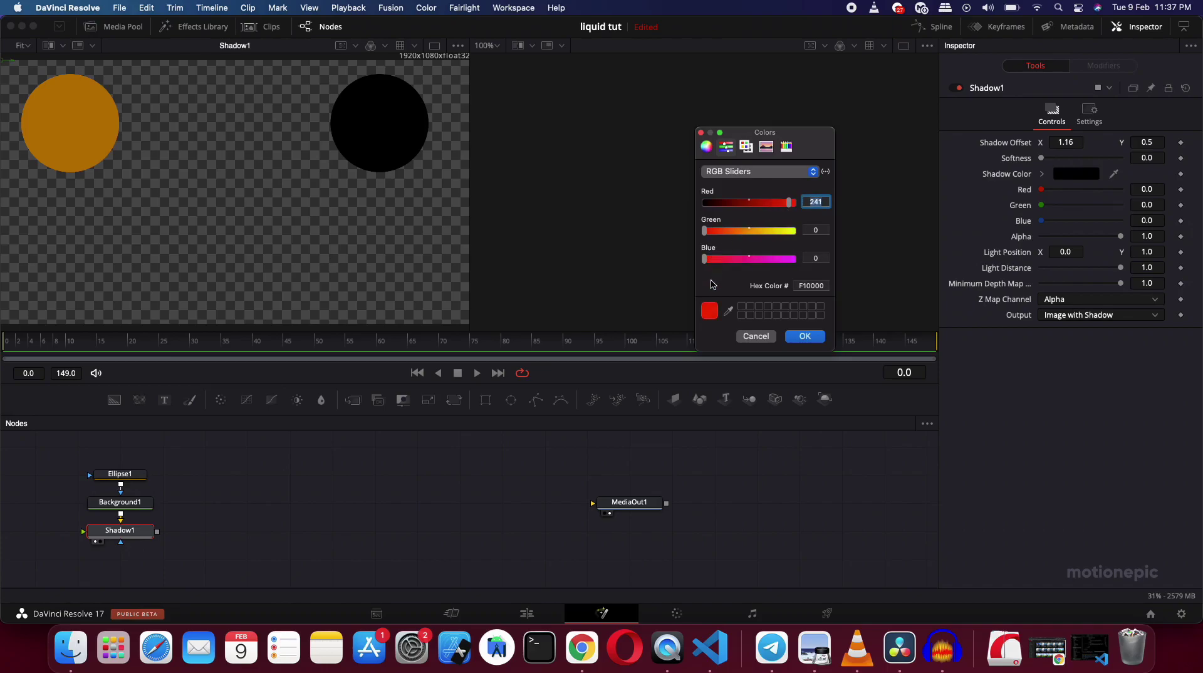
{"action": "left_click", "coordinate": [796, 337]}
Step: Try shrinking the Ellipse1 mask to about 0.15 in width and height, and undo the resize
{"action": "left_click", "coordinate": [94, 156]}
{"action": "left_click_drag", "start_coordinate": [94, 155], "coordinate": [91, 147]}
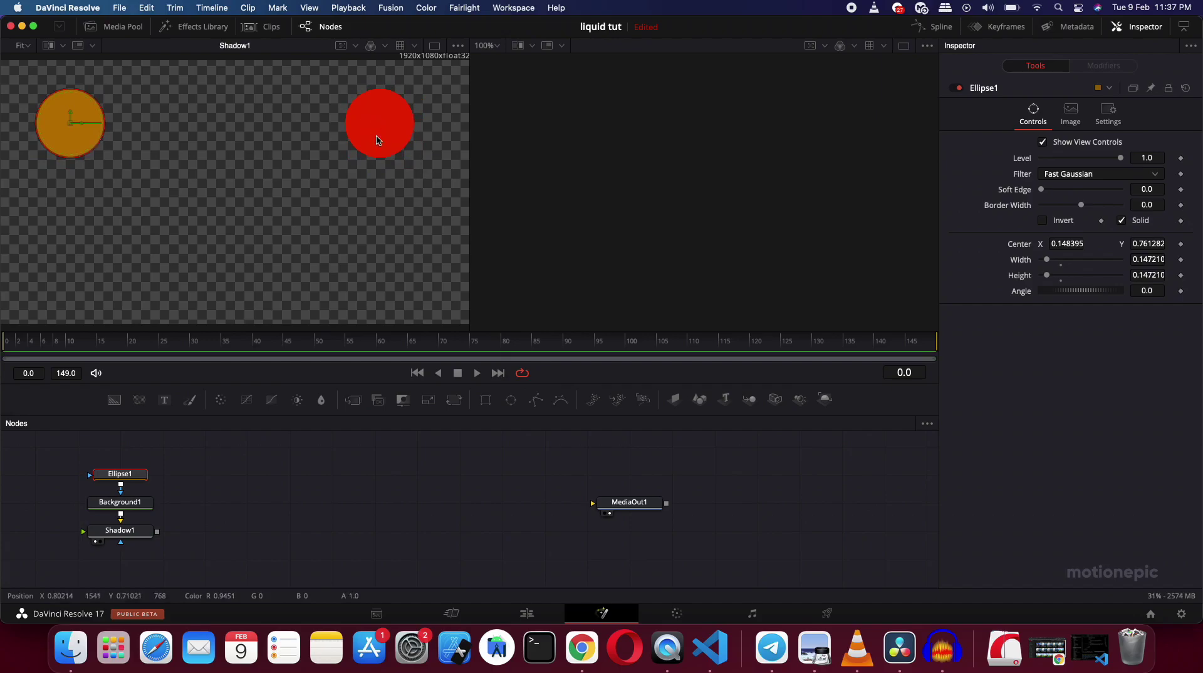
{"action": "key", "text": "super+z"}
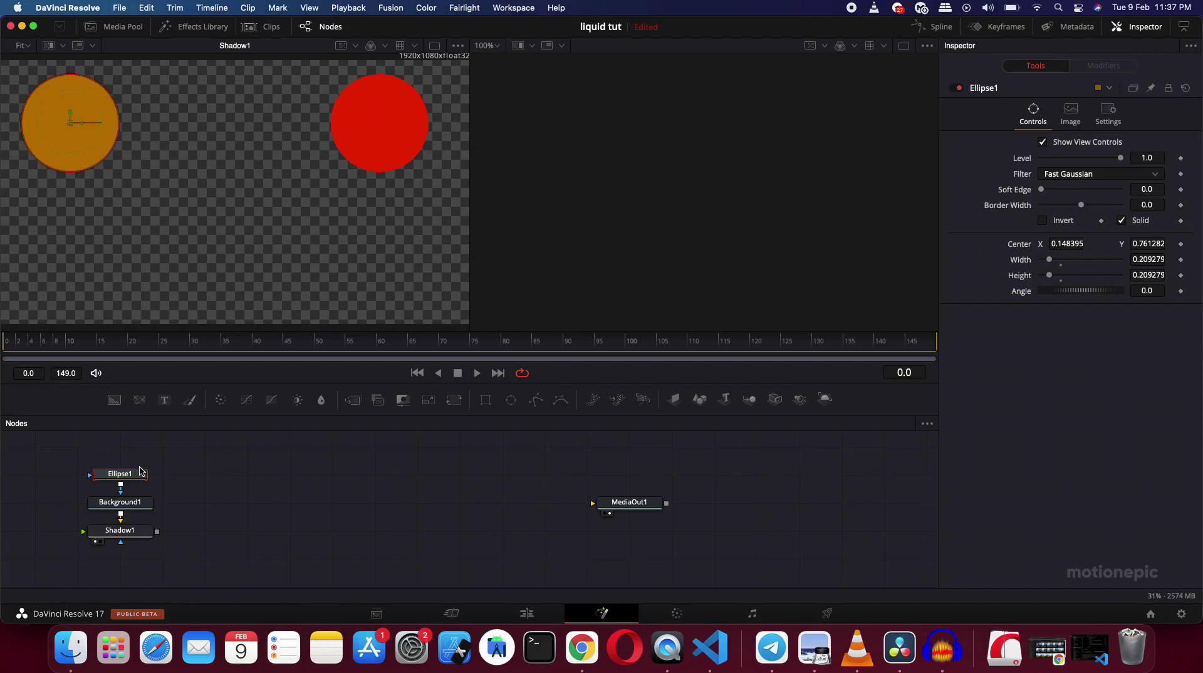
Step: Duplicate the Ellipse1, Background1 and Shadow1 nodes and place the copies beside the originals
{"action": "left_click_drag", "start_coordinate": [236, 520], "coordinate": [269, 505]}
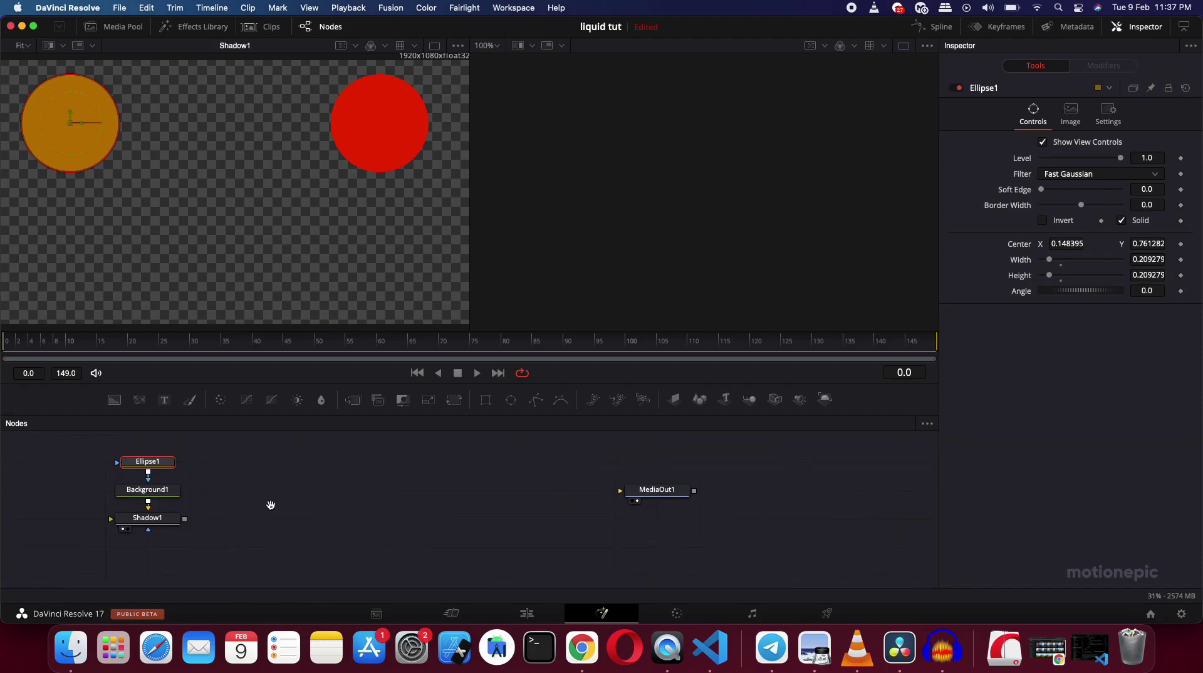
{"action": "left_click_drag", "start_coordinate": [237, 456], "coordinate": [142, 528]}
{"action": "key", "text": "super+c"}
{"action": "left_click", "coordinate": [258, 509]}
{"action": "key", "text": "super+v"}
{"action": "left_click_drag", "start_coordinate": [251, 547], "coordinate": [223, 512]}
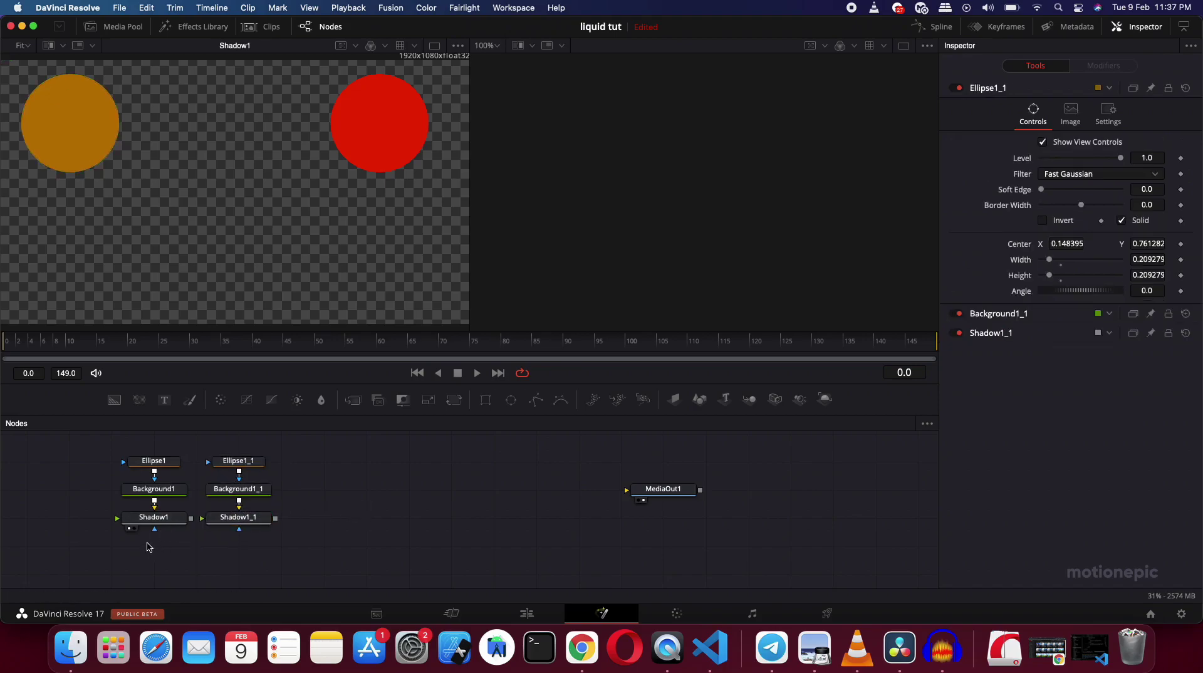
Step: Add a Merge node after each of the two Shadow nodes, chain Merge1 into Merge2, and display Merge2 in the first viewer
{"action": "left_click_drag", "start_coordinate": [352, 406], "coordinate": [277, 522]}
{"action": "left_click", "coordinate": [243, 548]}
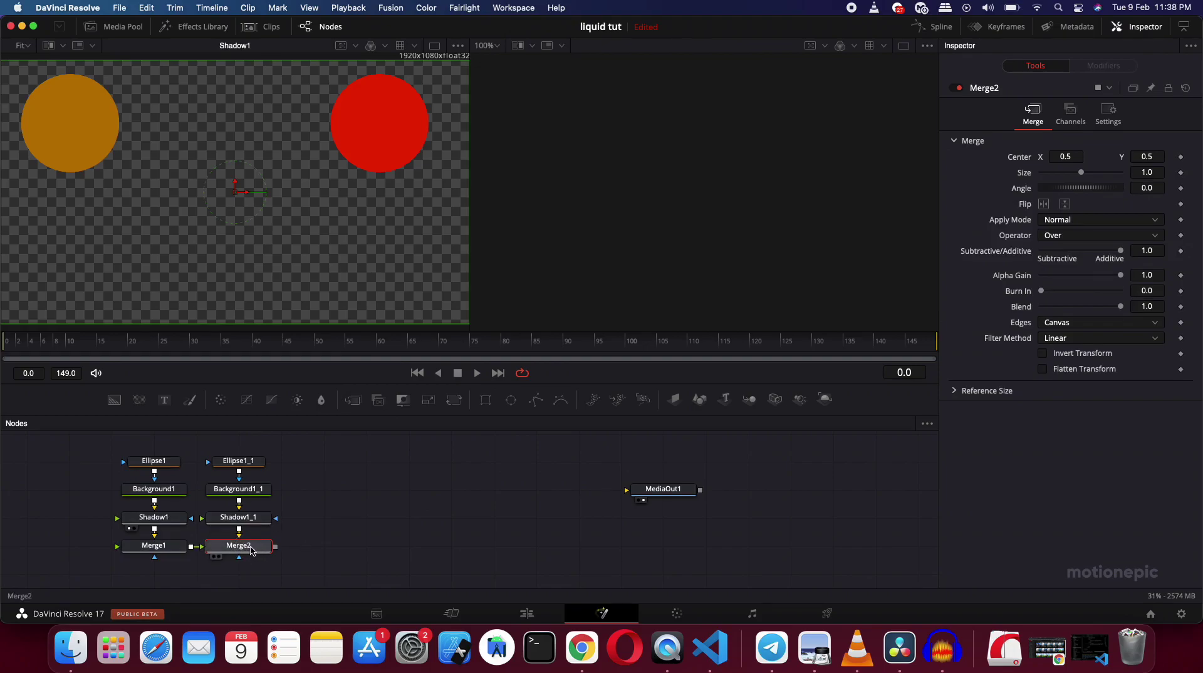
{"action": "left_click_drag", "start_coordinate": [248, 551], "coordinate": [258, 142]}
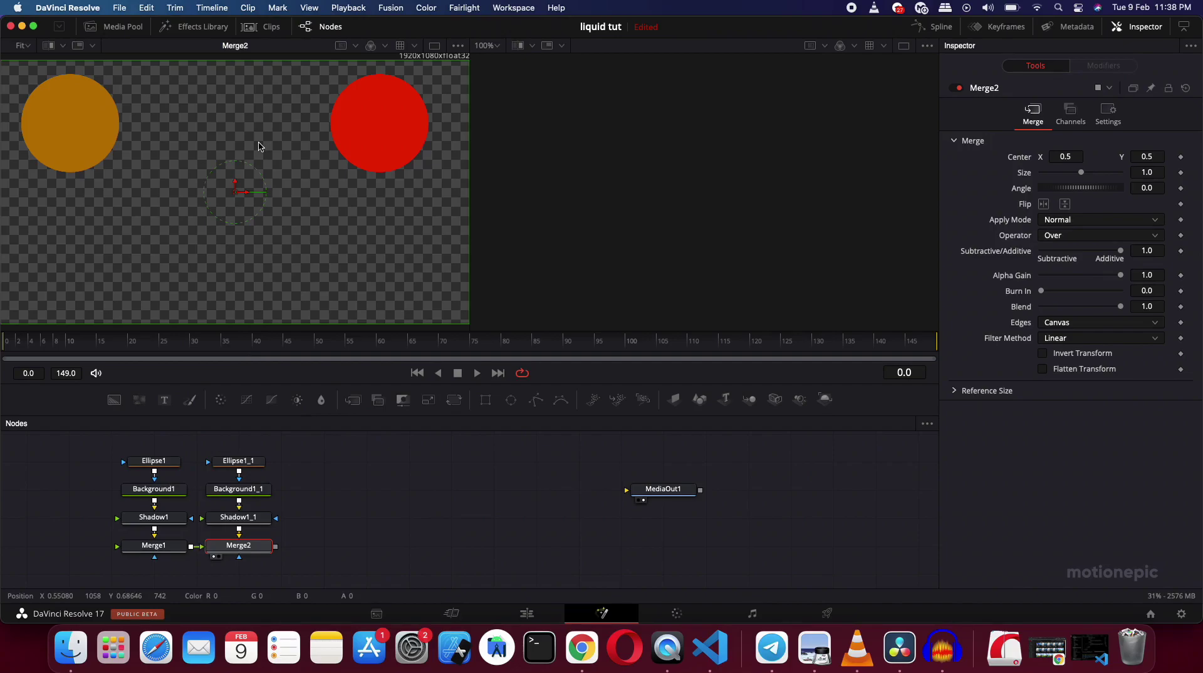
Step: Move the Ellipse1_1 mask to about X 0.26, Y 0.49 and shrink it to about 0.13 in width and height
{"action": "left_click", "coordinate": [245, 463]}
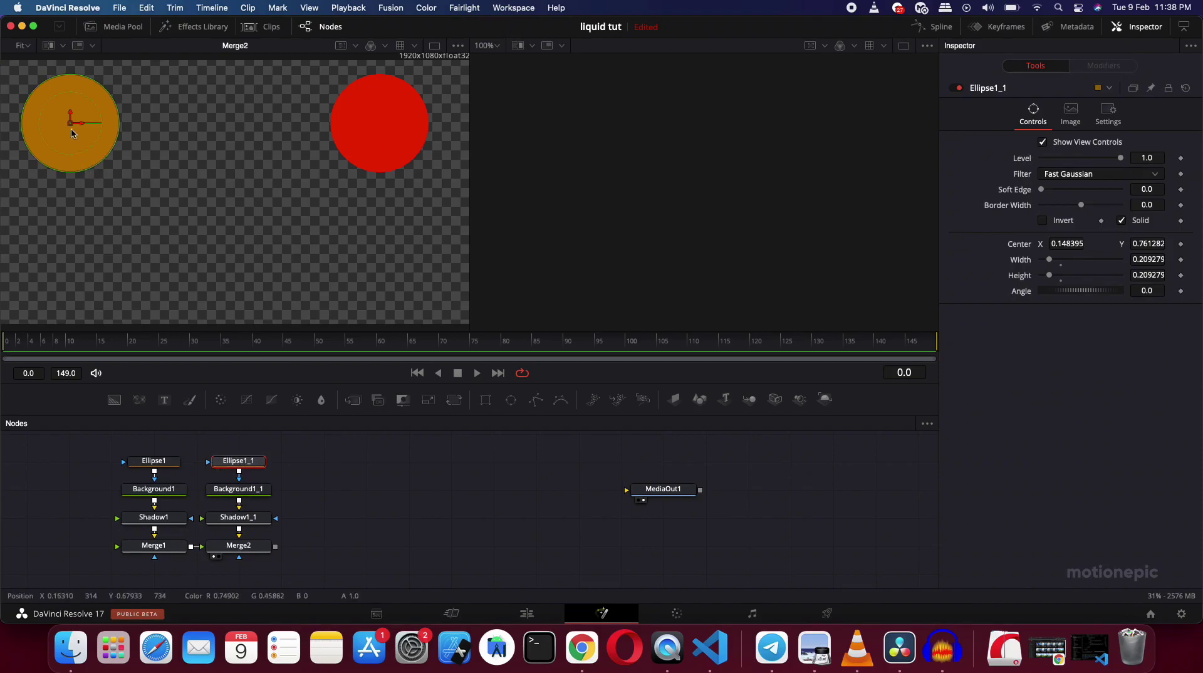
{"action": "left_click_drag", "start_coordinate": [70, 114], "coordinate": [167, 236]}
{"action": "mouse_move", "coordinate": [123, 199]}
{"action": "left_mouse_down"}
{"action": "mouse_move", "coordinate": [140, 217]}
{"action": "mouse_move", "coordinate": [122, 195]}
{"action": "left_mouse_up"}
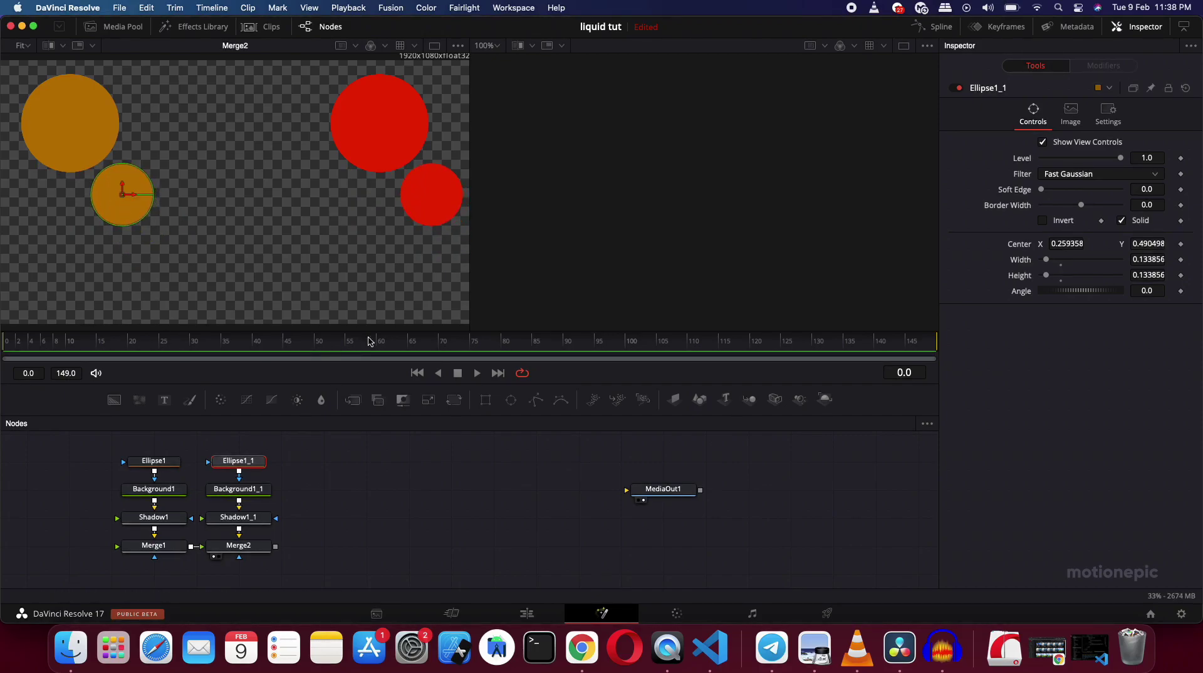
Step: Set the Background1_1 color to light green, hex BFFF96
{"action": "left_click", "coordinate": [233, 493]}
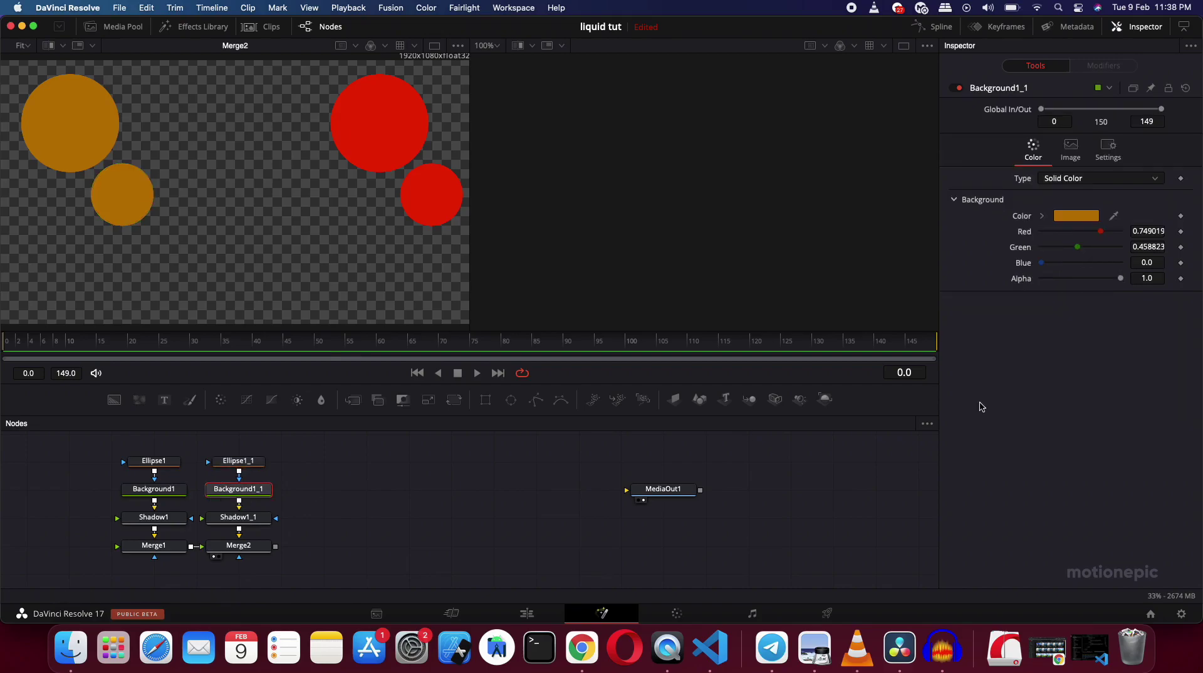
{"action": "left_click", "coordinate": [1068, 217]}
{"action": "left_click_drag", "start_coordinate": [767, 233], "coordinate": [792, 231]}
{"action": "left_click", "coordinate": [757, 259]}
{"action": "left_click", "coordinate": [806, 338]}
Step: Set the Shadow1_1 offset to X 0.624 and Y 0.672
{"action": "left_click", "coordinate": [242, 519]}
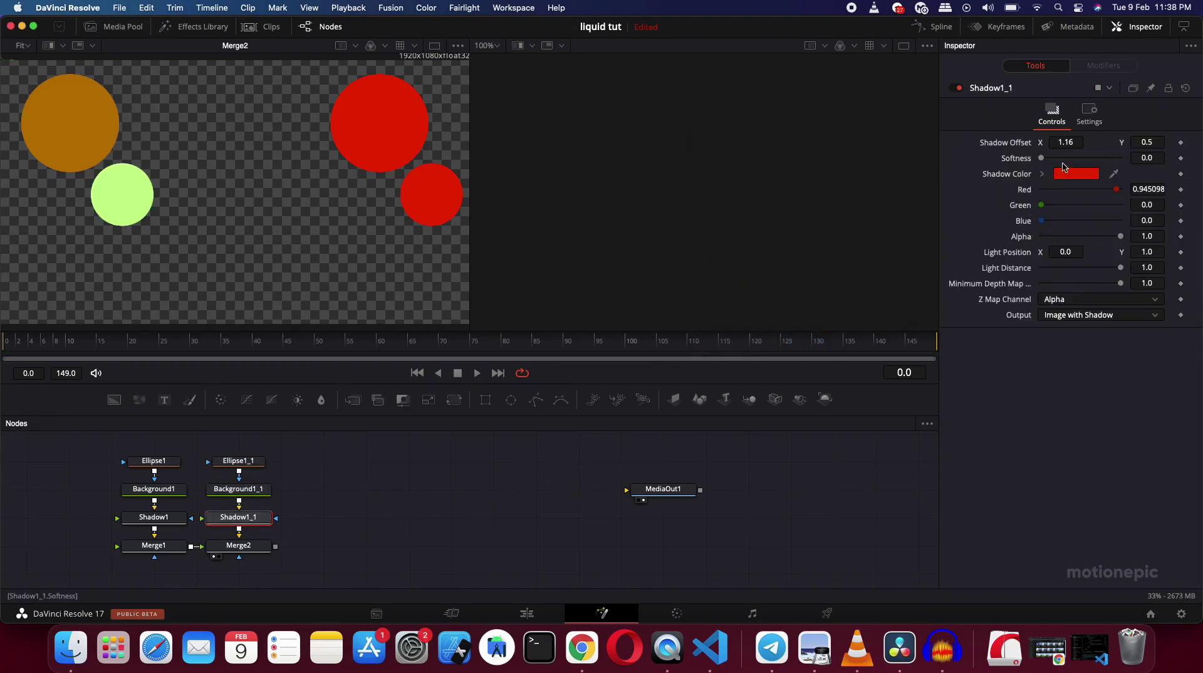
{"action": "left_click_drag", "start_coordinate": [1069, 144], "coordinate": [727, 143]}
{"action": "left_click_drag", "start_coordinate": [1147, 142], "coordinate": [670, 167]}
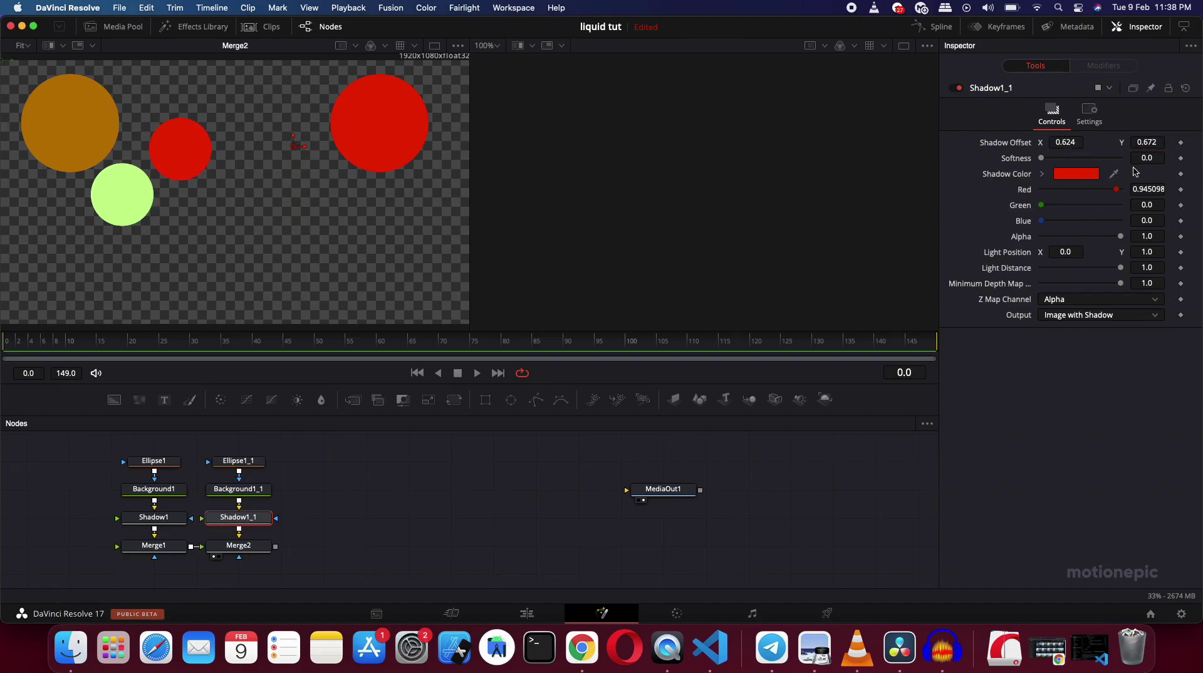
Step: Change the Shadow1_1 shadow color to pink, hex F10061
{"action": "left_click", "coordinate": [1077, 175]}
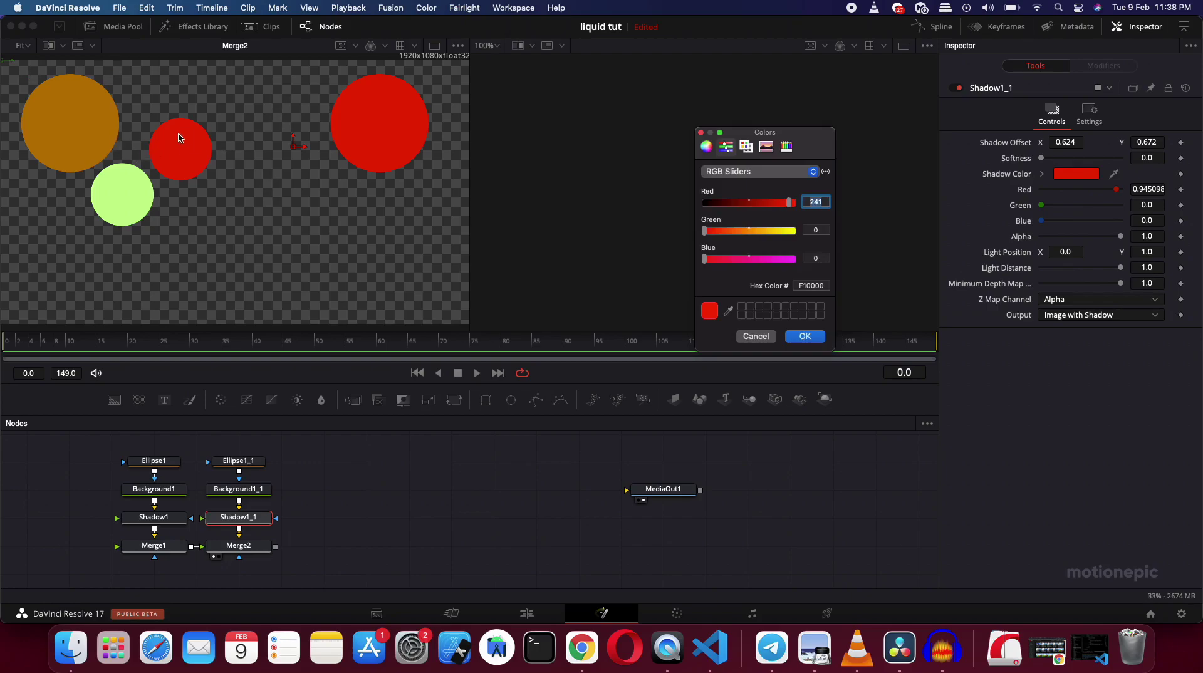
{"action": "left_click", "coordinate": [737, 261]}
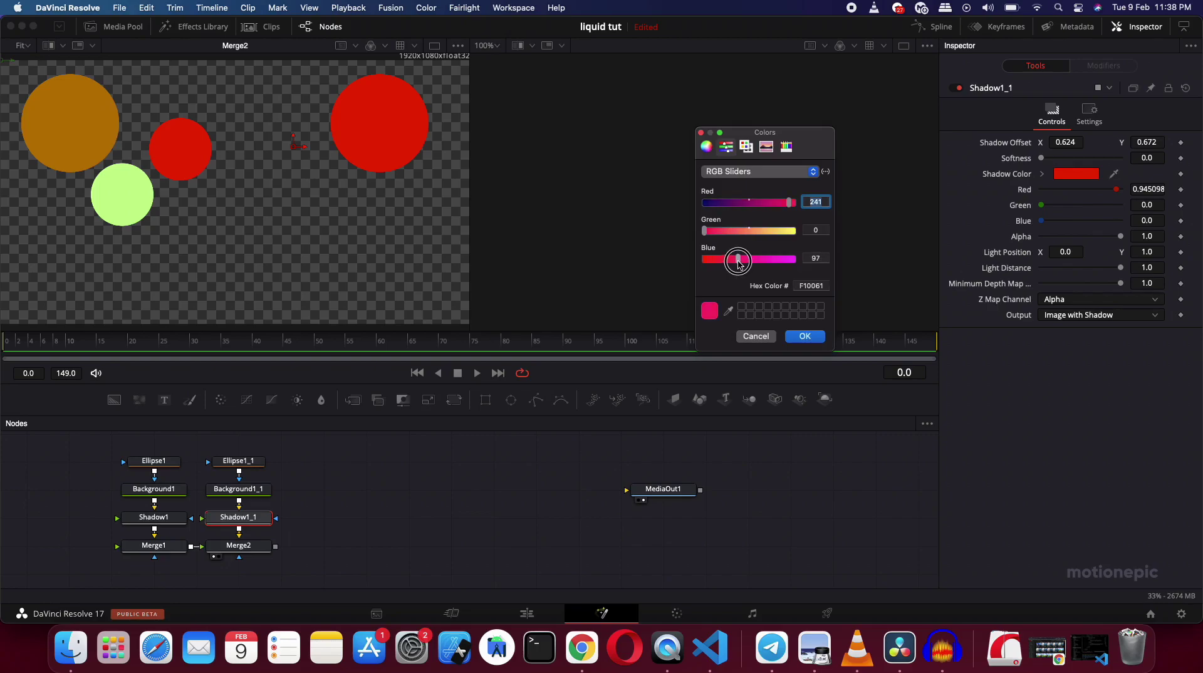
{"action": "left_click", "coordinate": [805, 336]}
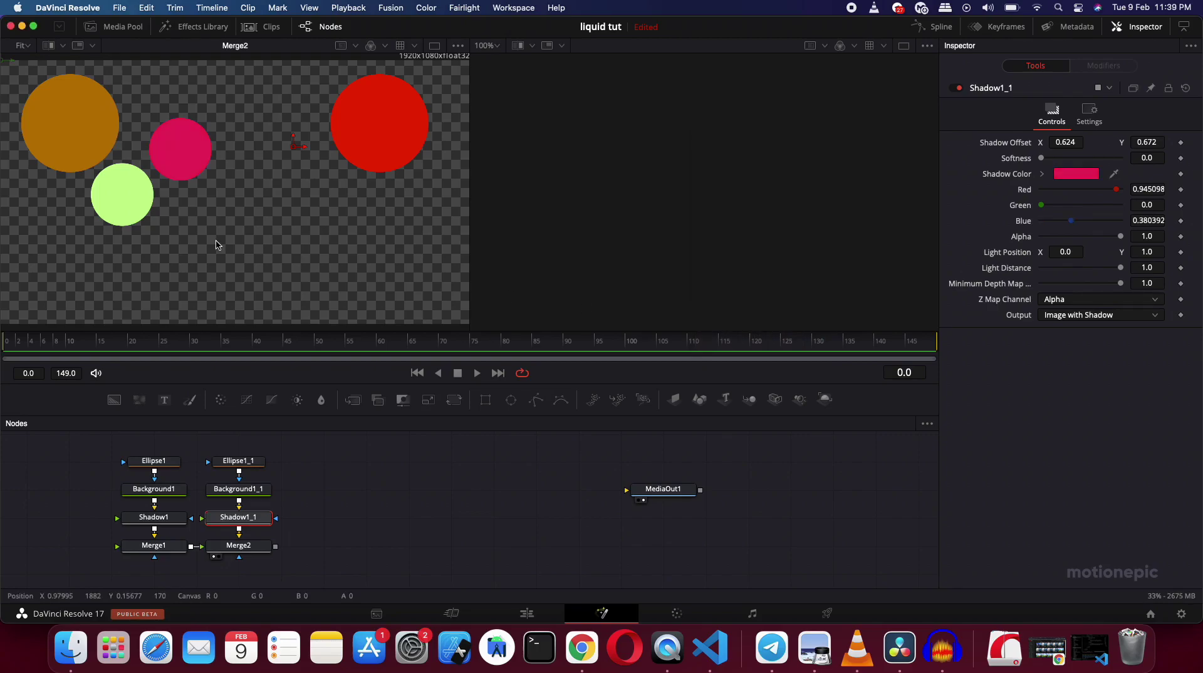
Step: Duplicate the second circle's node column including Merge2, connect Merge2 into the copied merge, and display that merge in the first viewer
{"action": "scroll", "coordinate": [238, 234], "scroll_direction": "down", "scroll_amount": 2}
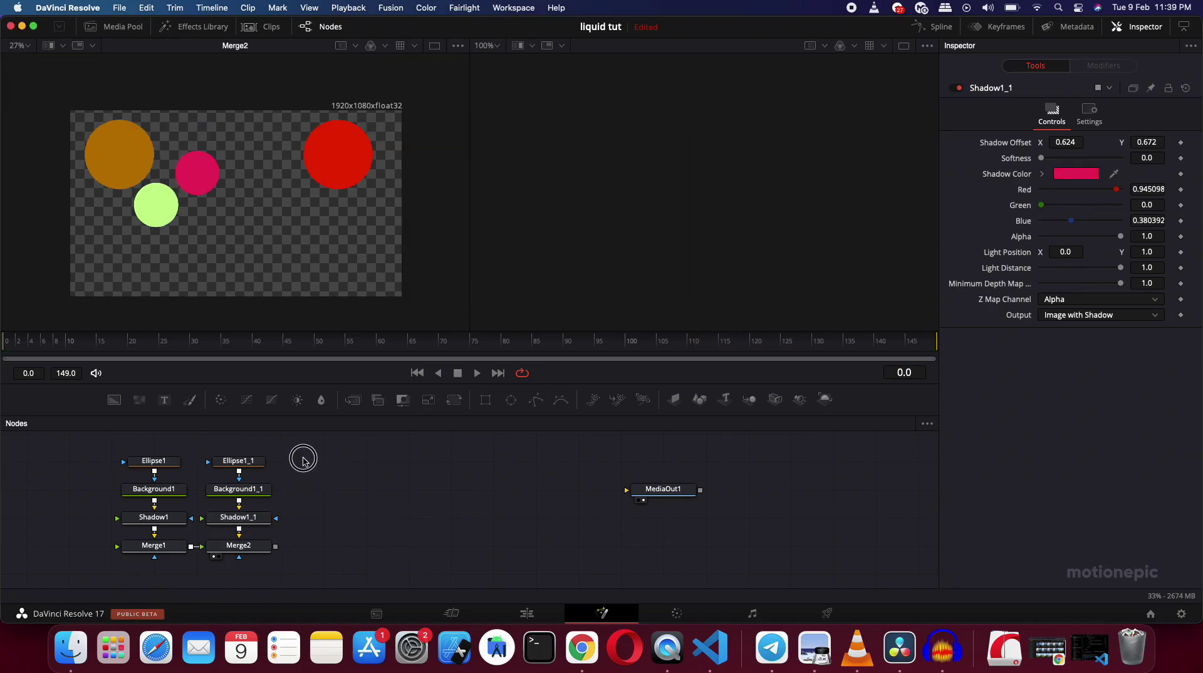
{"action": "left_click_drag", "start_coordinate": [314, 453], "coordinate": [203, 561]}
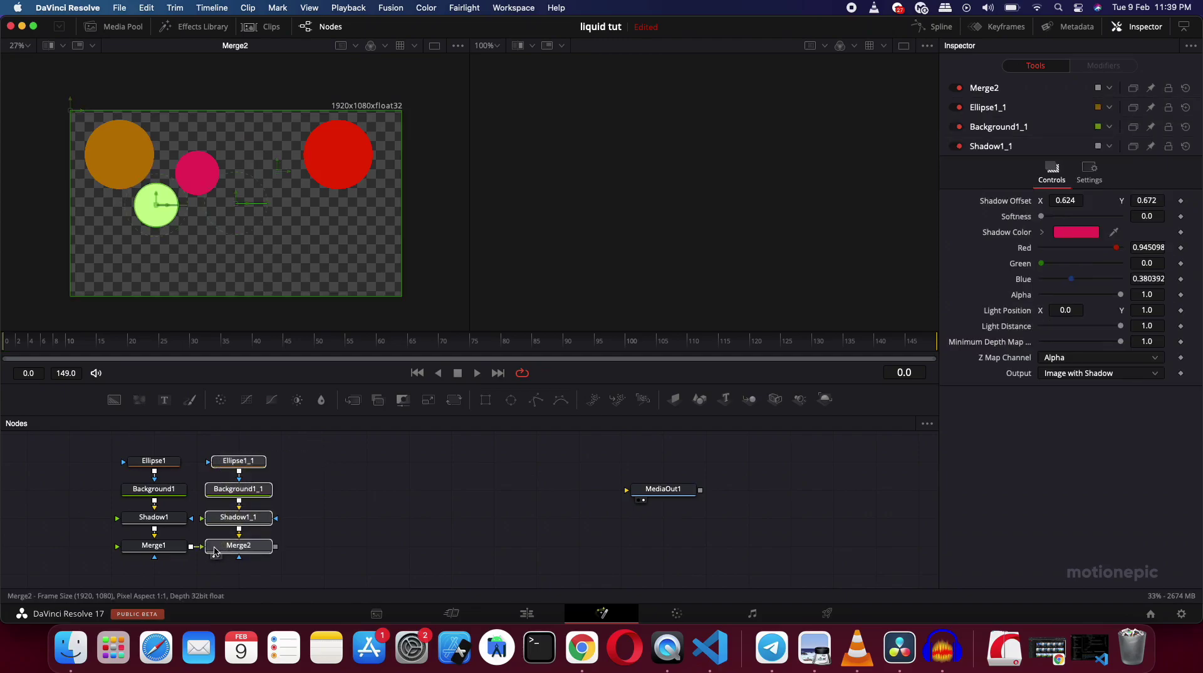
{"action": "key", "text": "ctrl+c"}
{"action": "key", "text": "ctrl+v"}
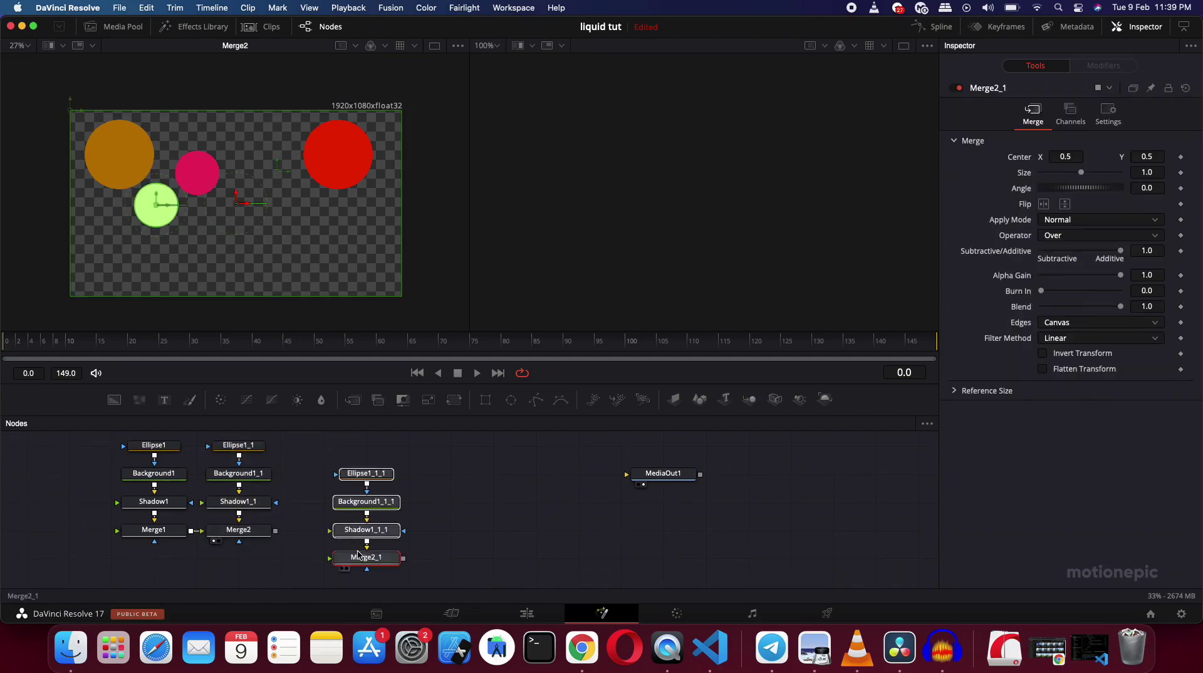
{"action": "left_click_drag", "start_coordinate": [362, 528], "coordinate": [290, 532]}
{"action": "left_click", "coordinate": [324, 529]}
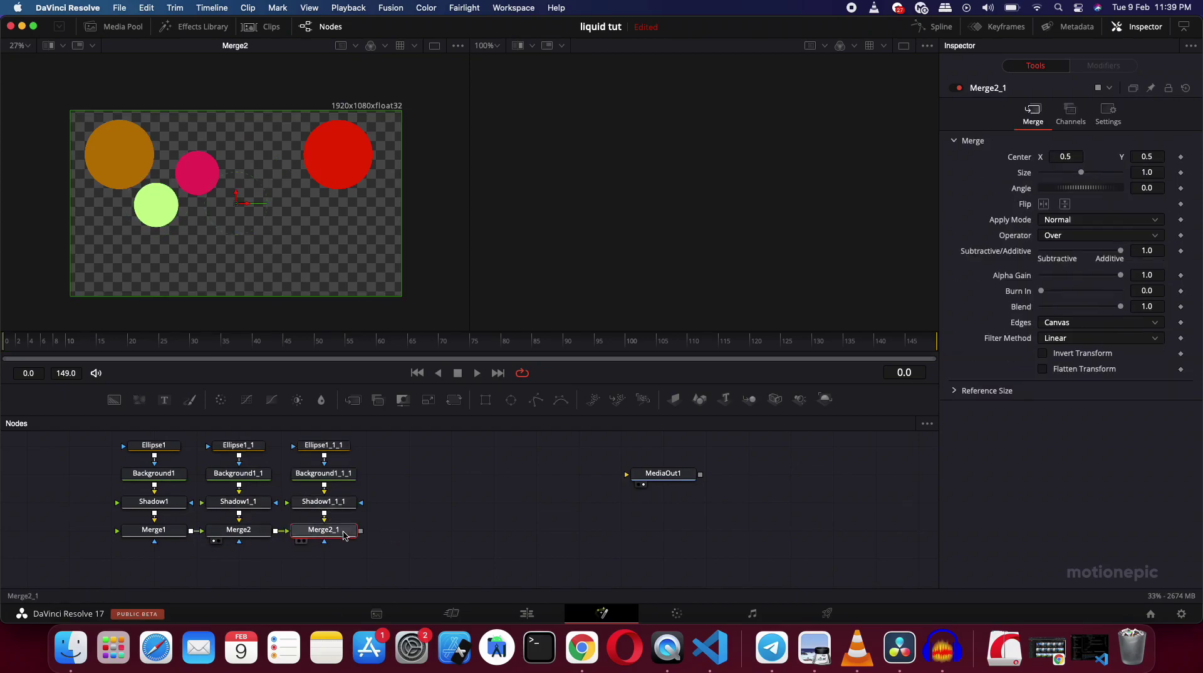
{"action": "key", "text": "1"}
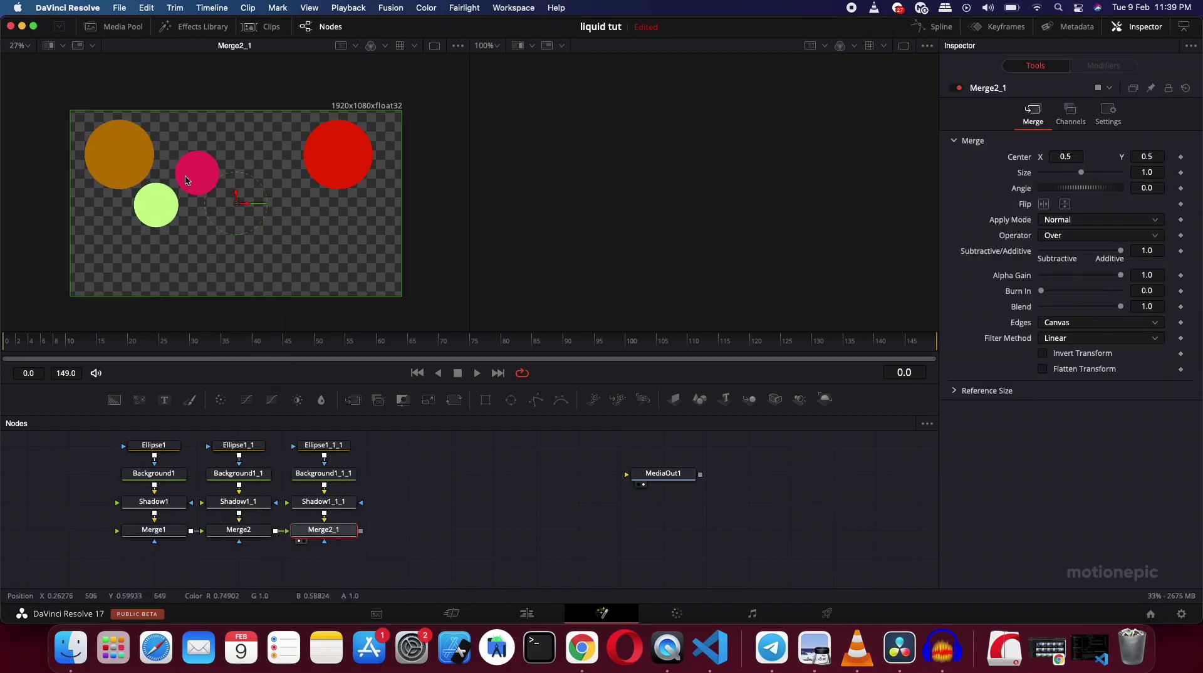
Step: Move the Ellipse1_1_1 mask to about X 0.30, Y 0.20 and enlarge it to about 0.20 in width and height
{"action": "left_click_drag", "start_coordinate": [236, 200], "coordinate": [237, 207]}
{"action": "key", "text": "super+z"}
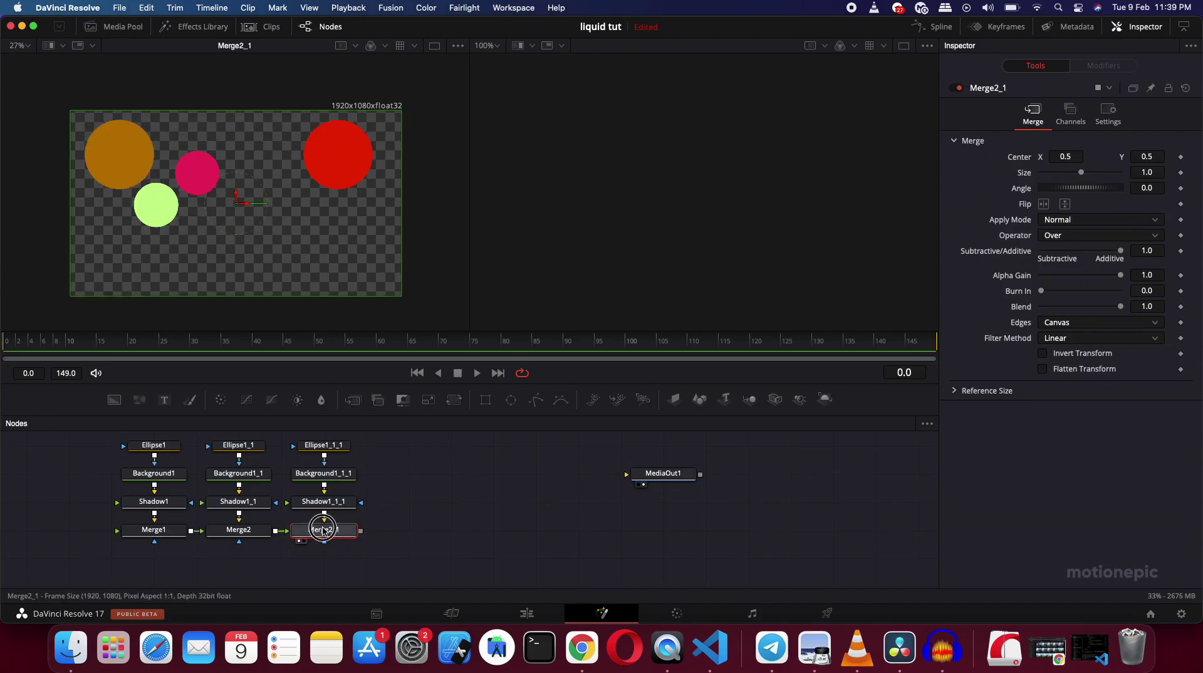
{"action": "left_click", "coordinate": [438, 516]}
{"action": "left_click", "coordinate": [324, 444]}
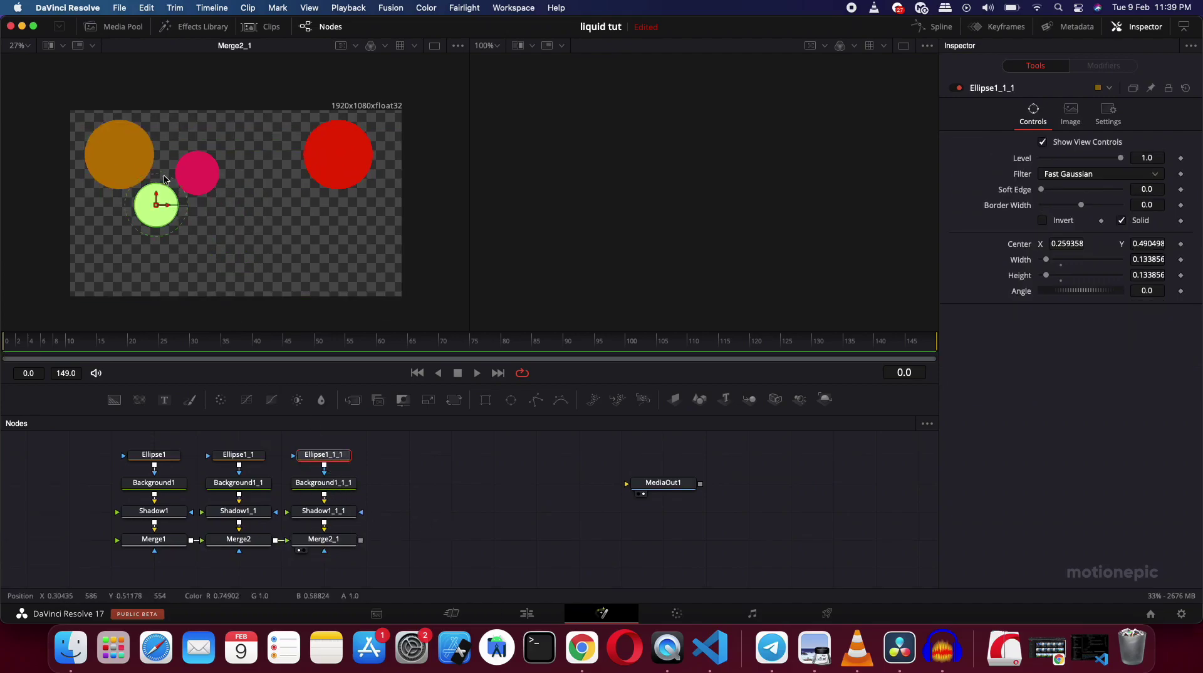
{"action": "left_click_drag", "start_coordinate": [156, 202], "coordinate": [168, 258]}
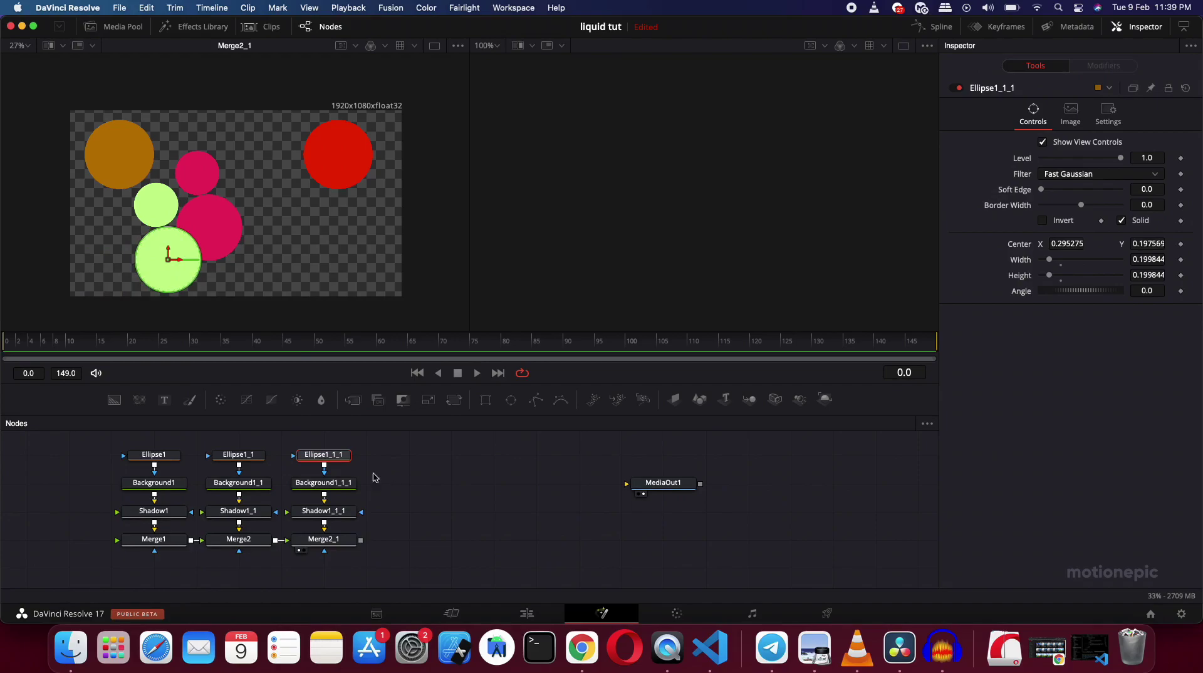
Step: Set the Shadow1_1_1 offset X to 0.763
{"action": "left_click", "coordinate": [319, 486]}
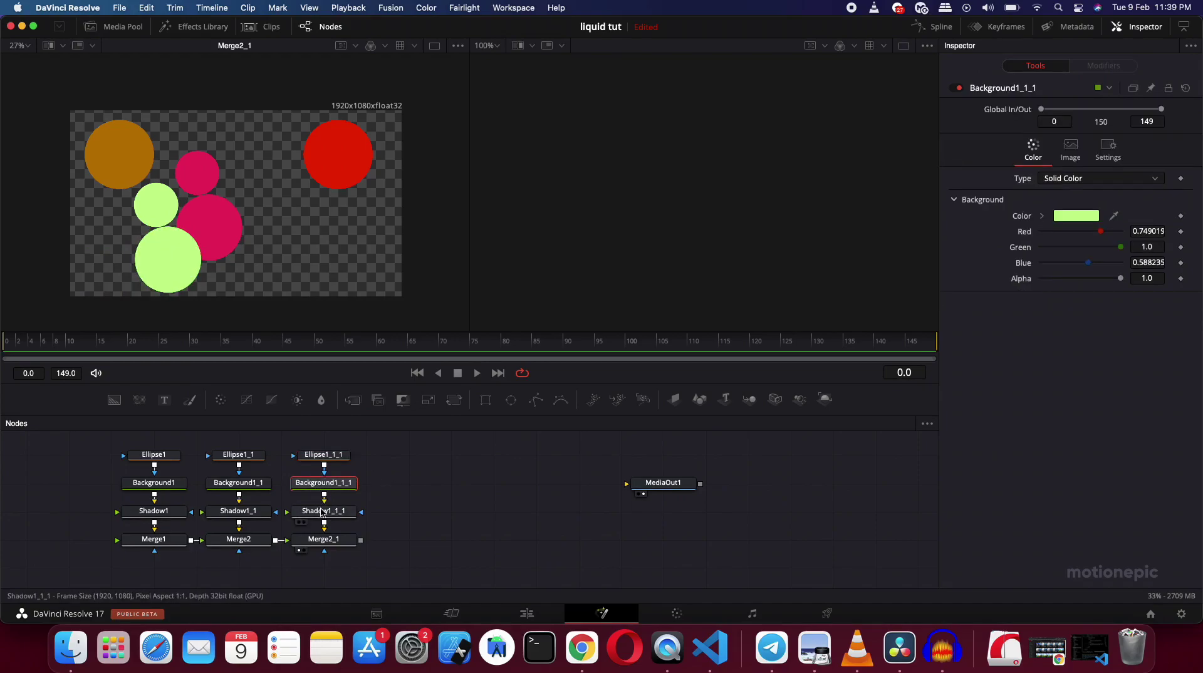
{"action": "left_click", "coordinate": [320, 513]}
{"action": "left_click_drag", "start_coordinate": [1069, 142], "coordinate": [1162, 151]}
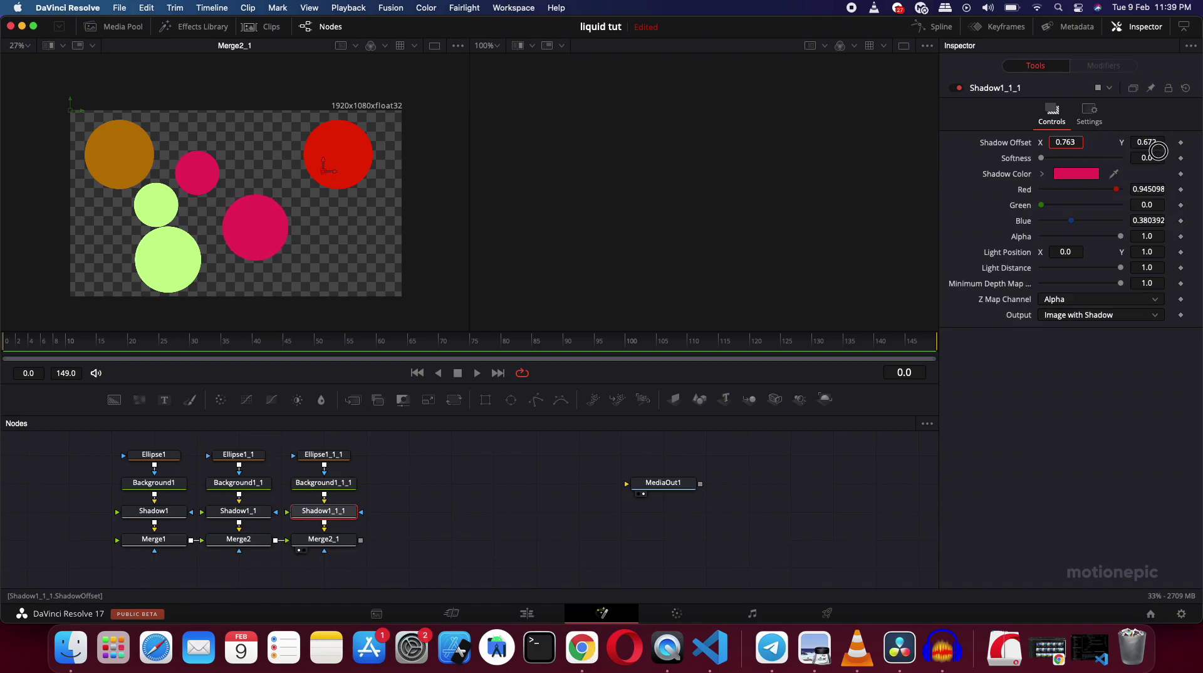
Step: Change the Background1_1_1 fill color to a pinkish purple, hex BF5496
{"action": "left_click", "coordinate": [322, 485]}
{"action": "left_click", "coordinate": [1081, 219]}
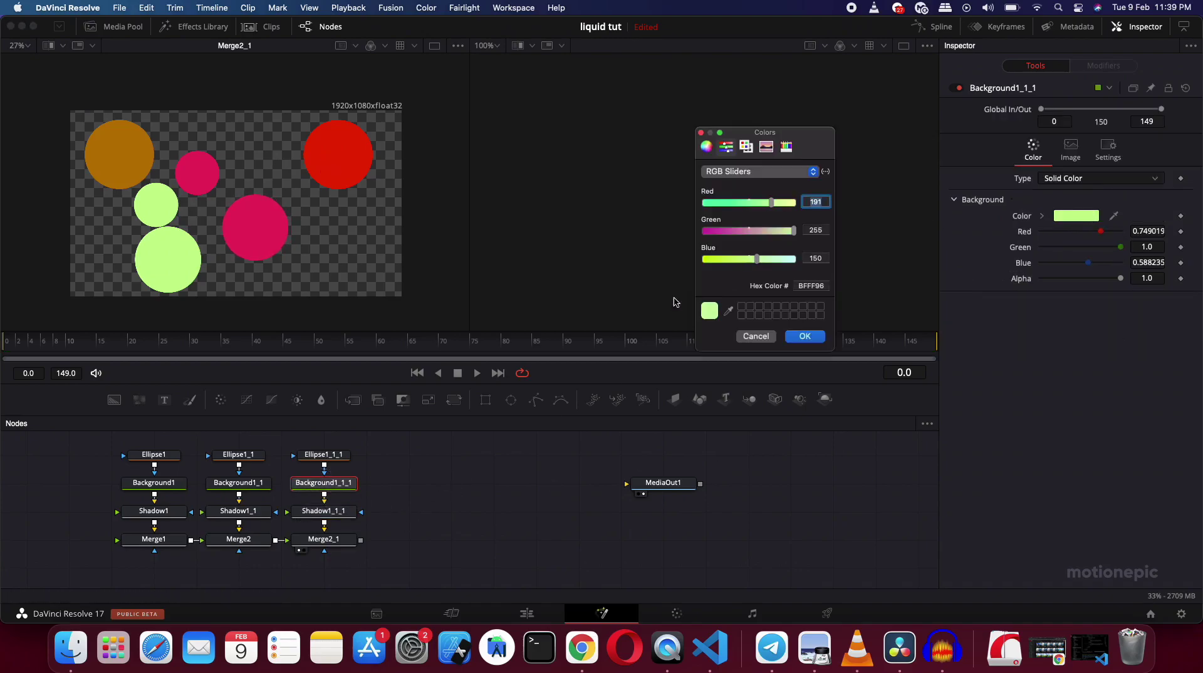
{"action": "left_click_drag", "start_coordinate": [741, 232], "coordinate": [736, 233]}
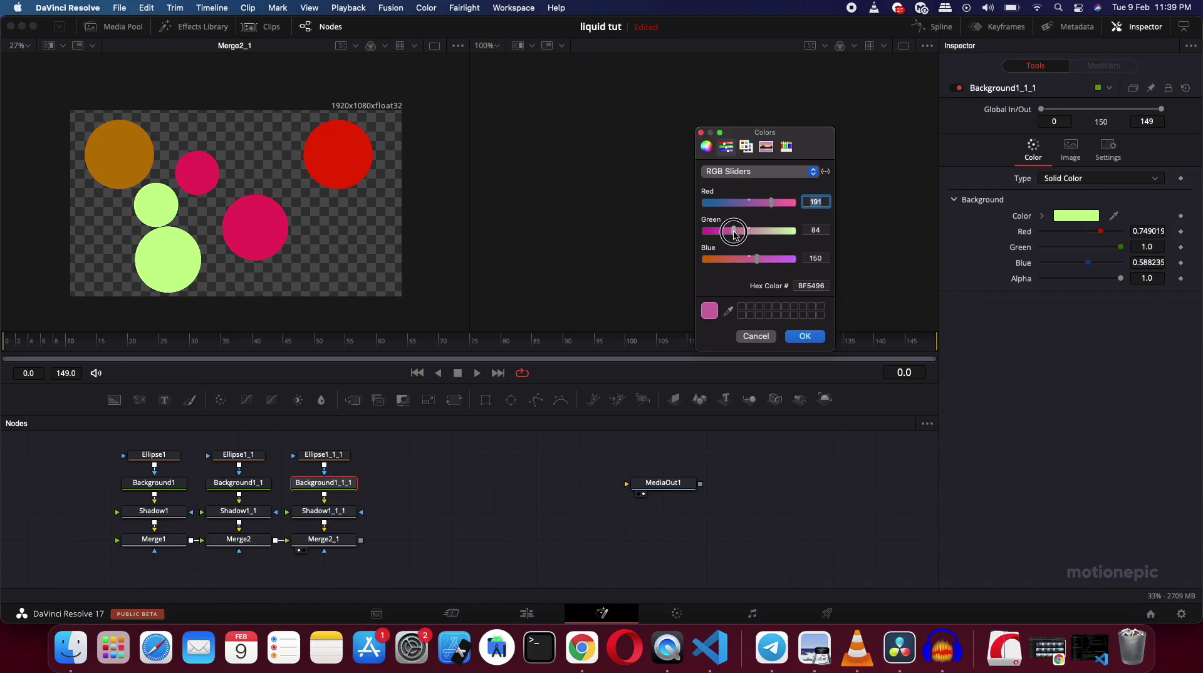
{"action": "left_click", "coordinate": [804, 336]}
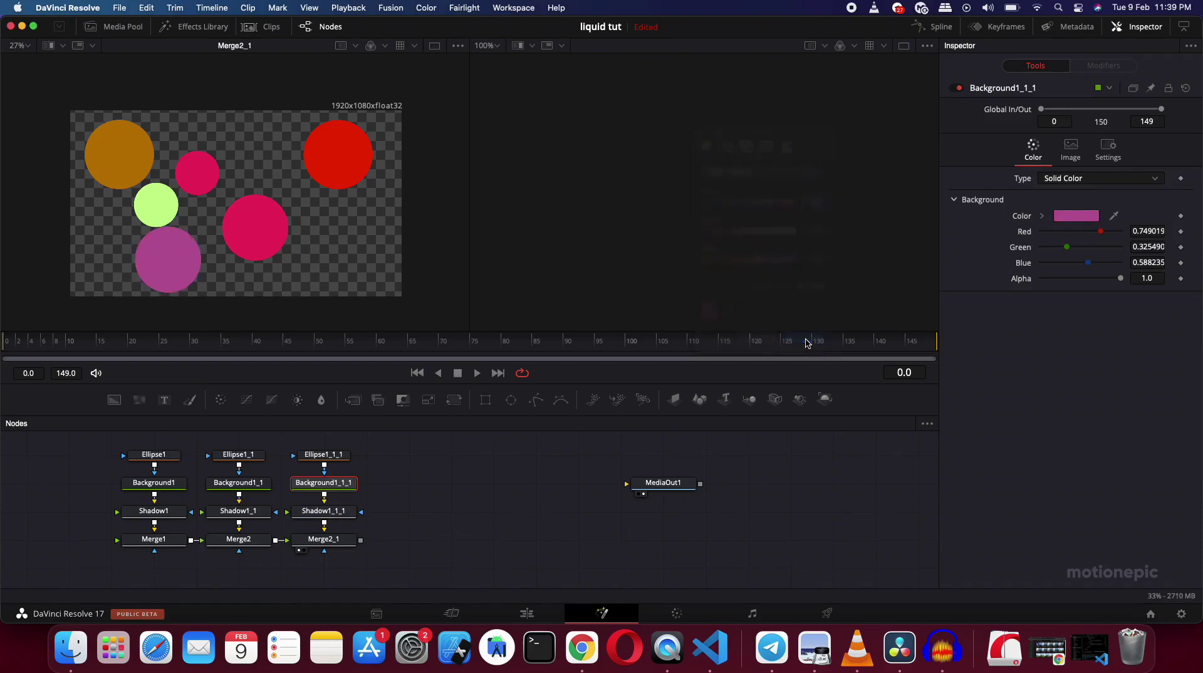
Step: Change the Shadow1_1_1 shadow color to dark purple, hex 5A0061
{"action": "left_click", "coordinate": [324, 511]}
{"action": "left_click", "coordinate": [1078, 176]}
{"action": "left_click_drag", "start_coordinate": [767, 205], "coordinate": [738, 208]}
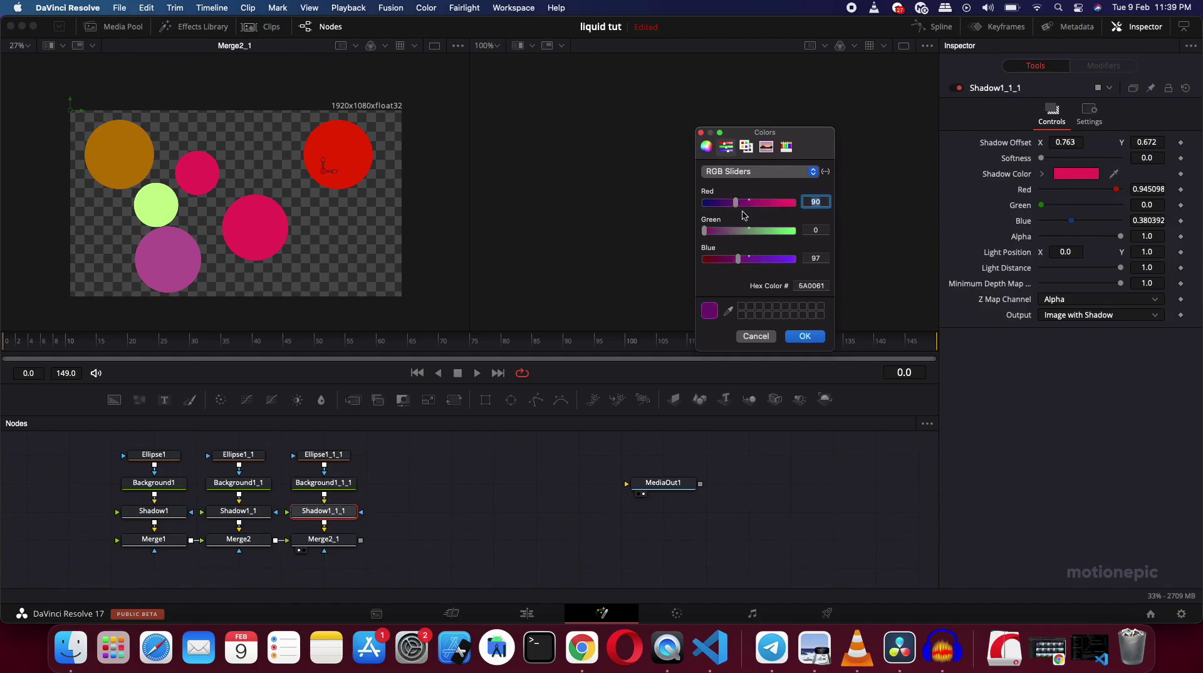
{"action": "left_click", "coordinate": [806, 339]}
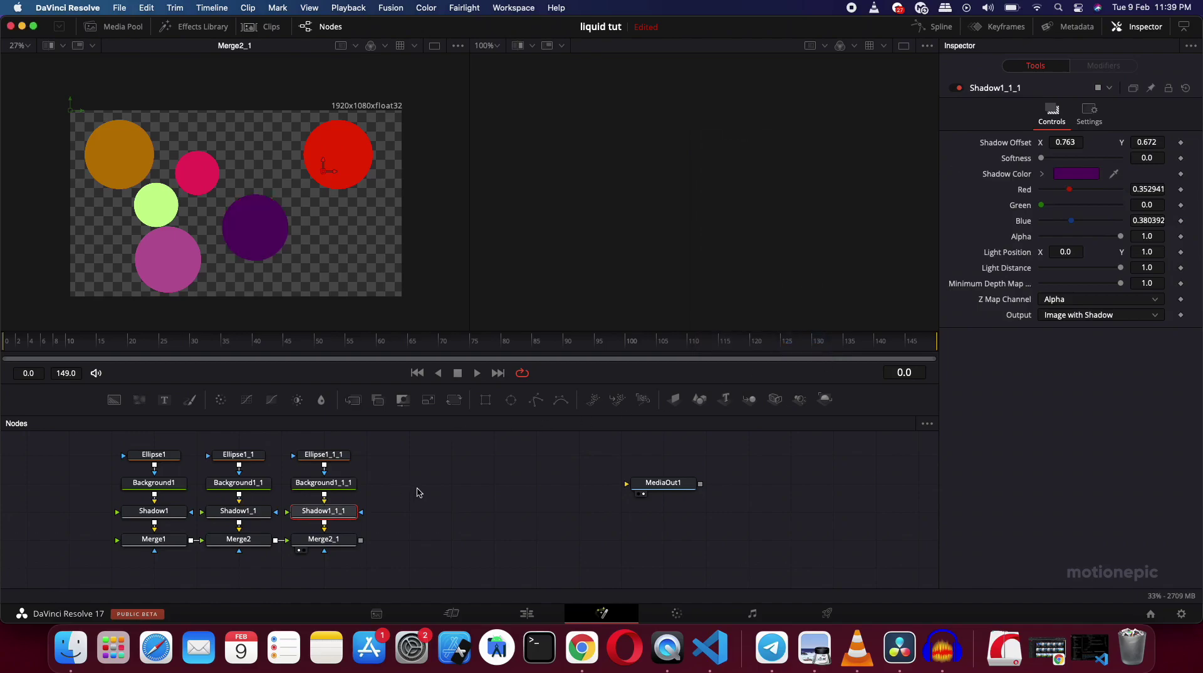
Step: Paste another copy of the ellipse, background, shadow and merge node column beside the third circle's column
{"action": "scroll", "coordinate": [408, 492], "scroll_direction": "right", "scroll_amount": 2}
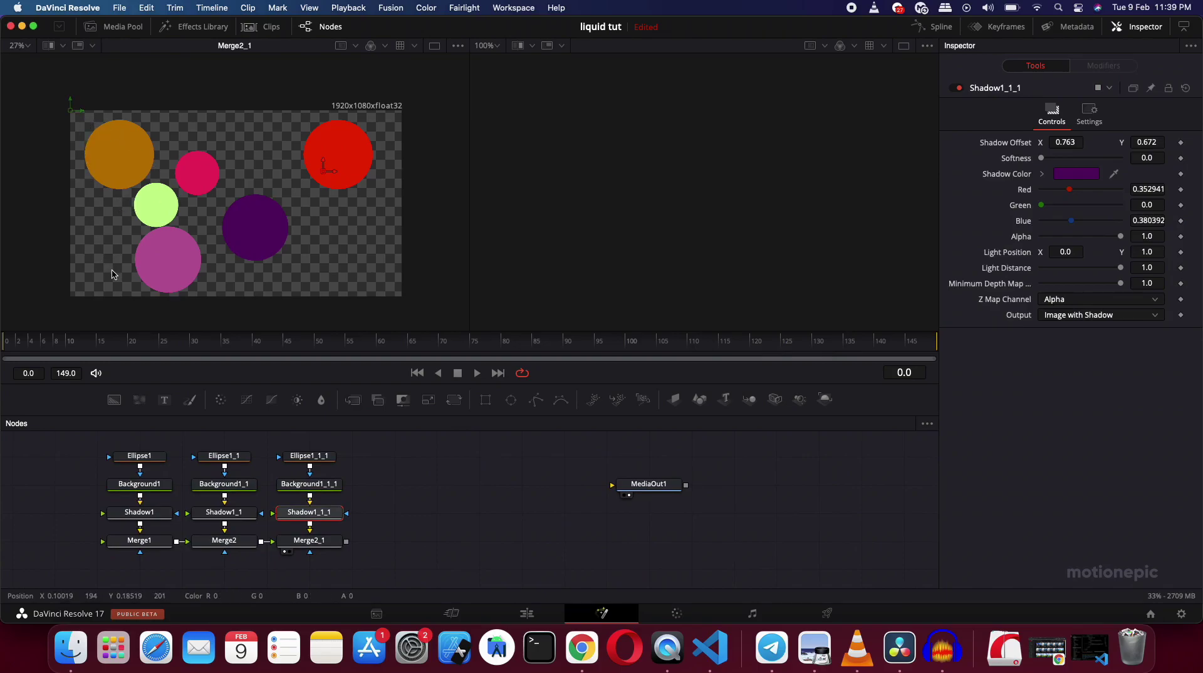
{"action": "scroll", "coordinate": [377, 546], "scroll_direction": "up", "scroll_amount": 2}
{"action": "left_click", "coordinate": [378, 546]}
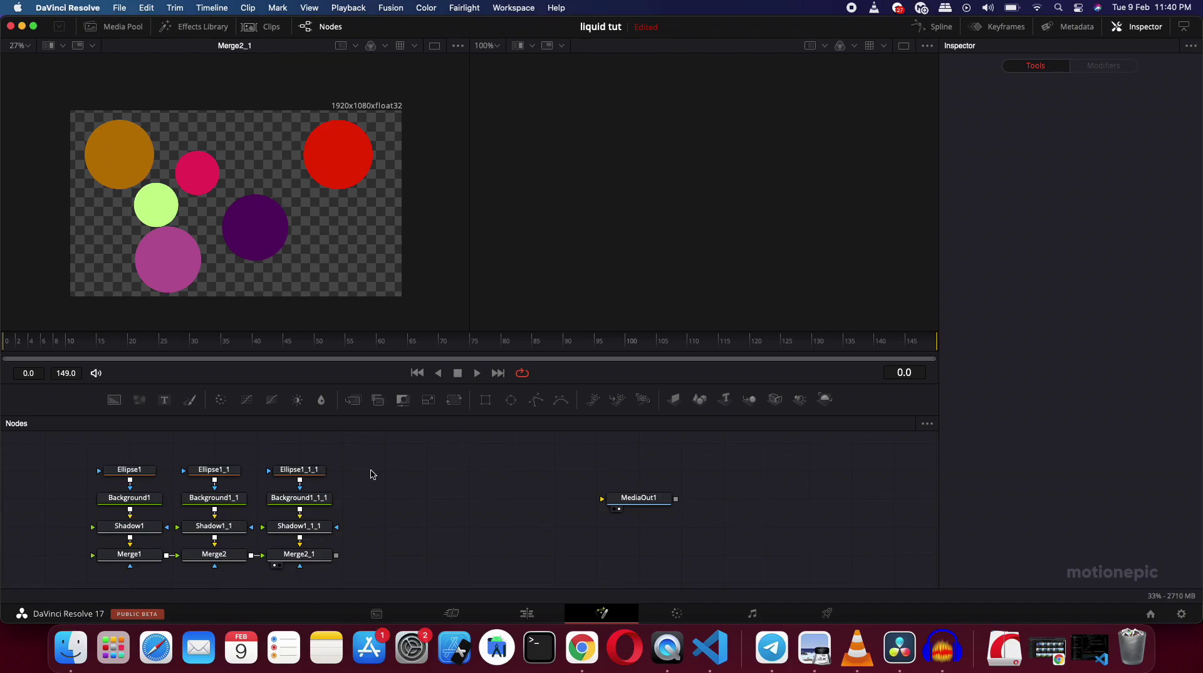
{"action": "key", "text": "ctrl+v"}
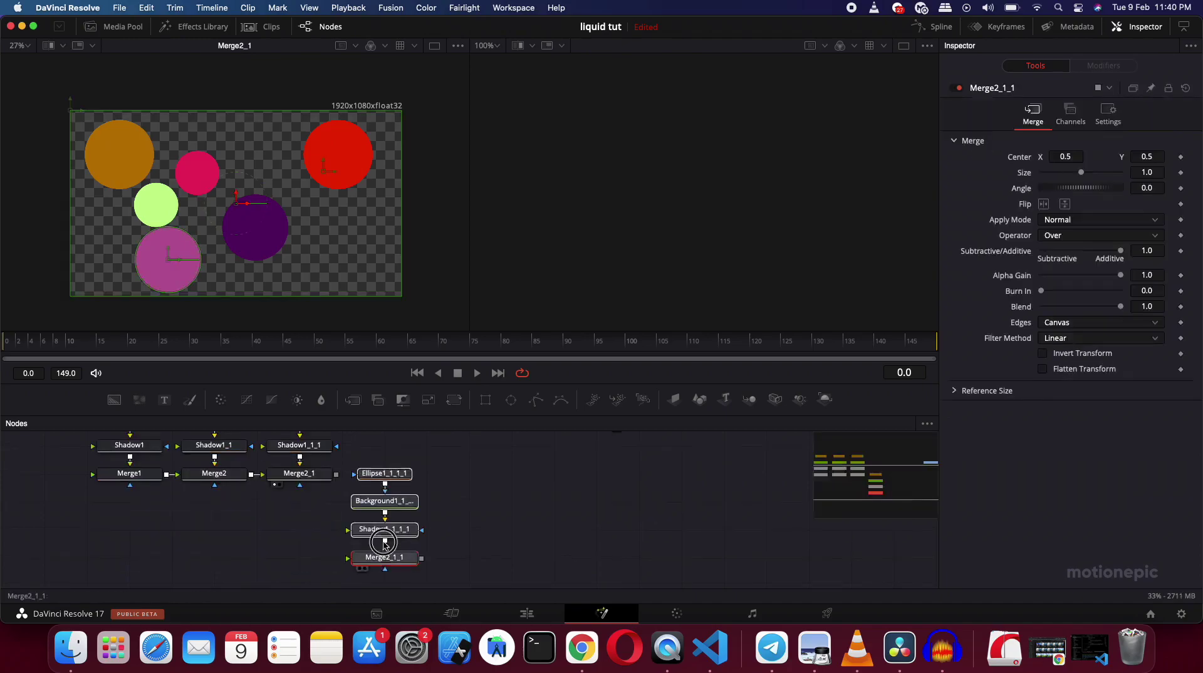
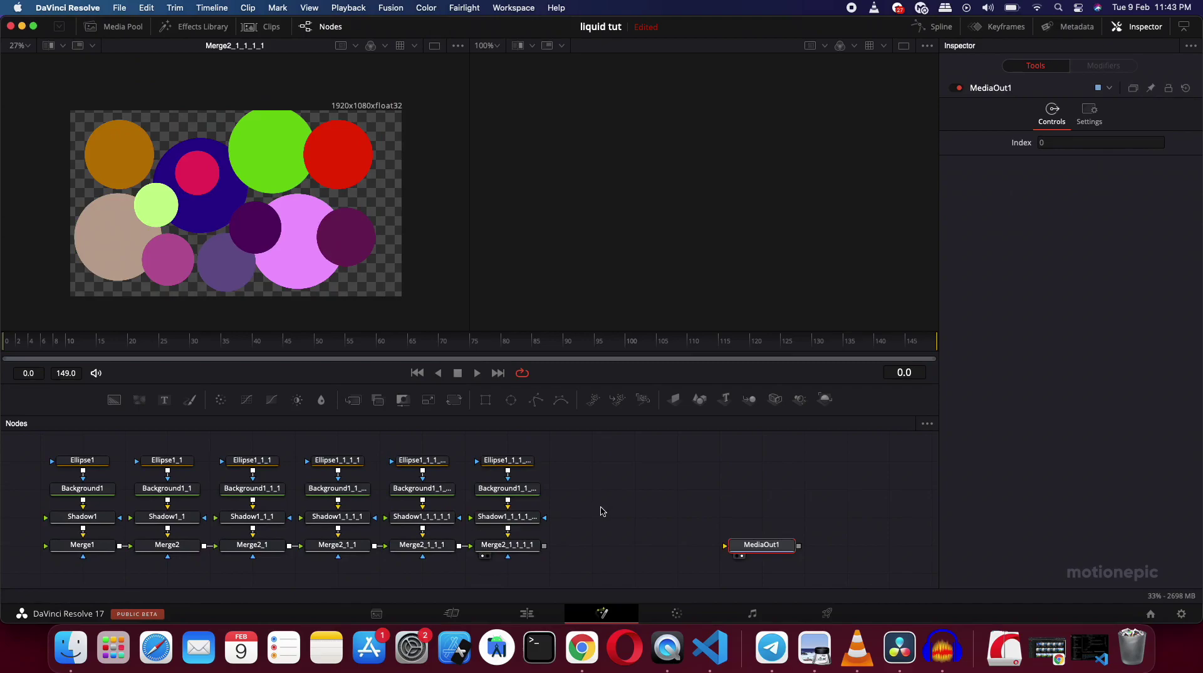
Step: Move MediaOut1 farther from the node chain and add a Displace node after Merge2_1_1_1_1
{"action": "left_click", "coordinate": [511, 548]}
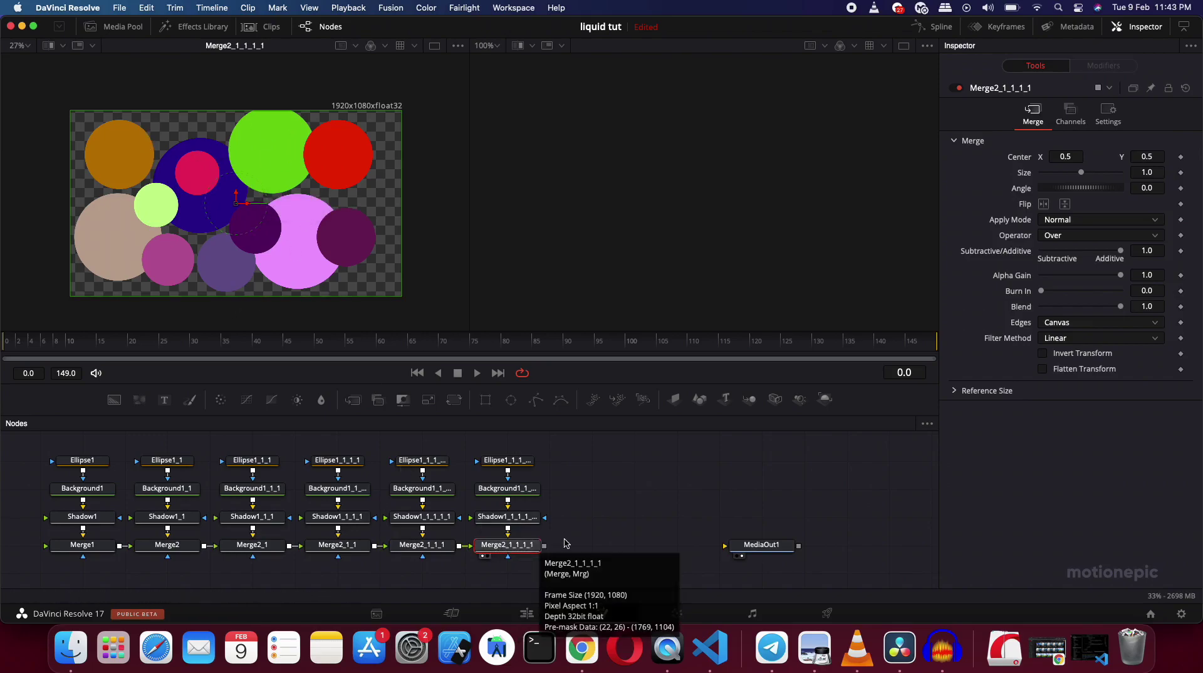
{"action": "scroll", "coordinate": [564, 528], "scroll_direction": "right", "scroll_amount": 3}
{"action": "left_click_drag", "start_coordinate": [703, 549], "coordinate": [788, 548]}
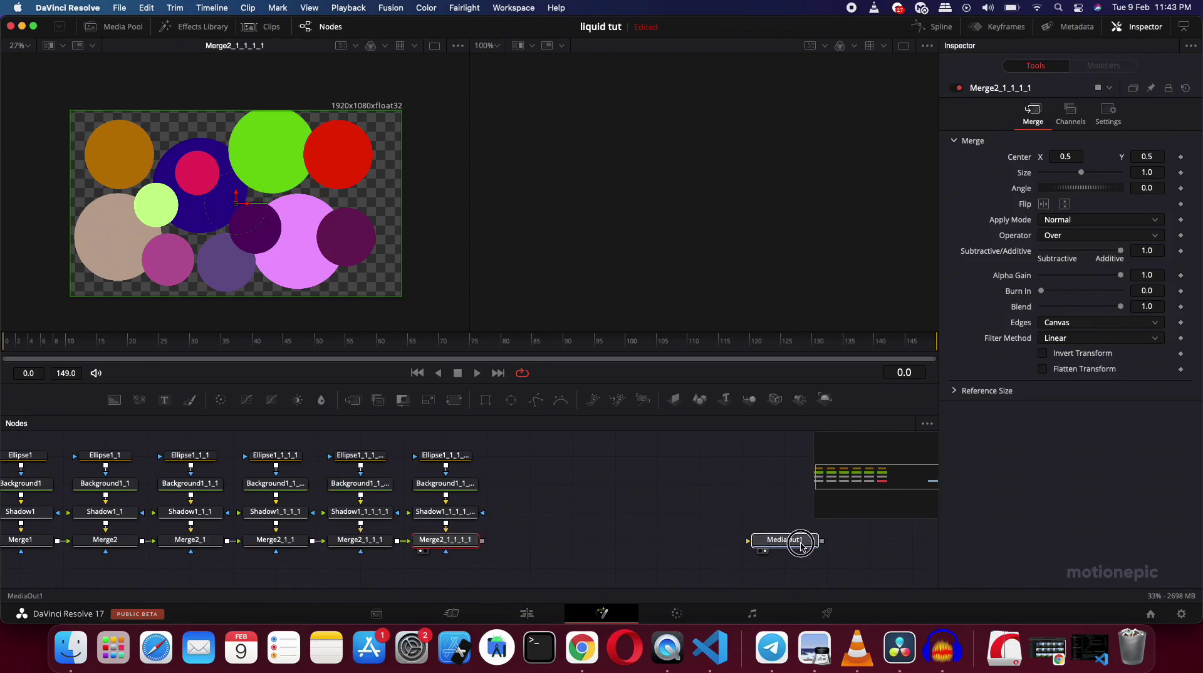
{"action": "left_click", "coordinate": [442, 547]}
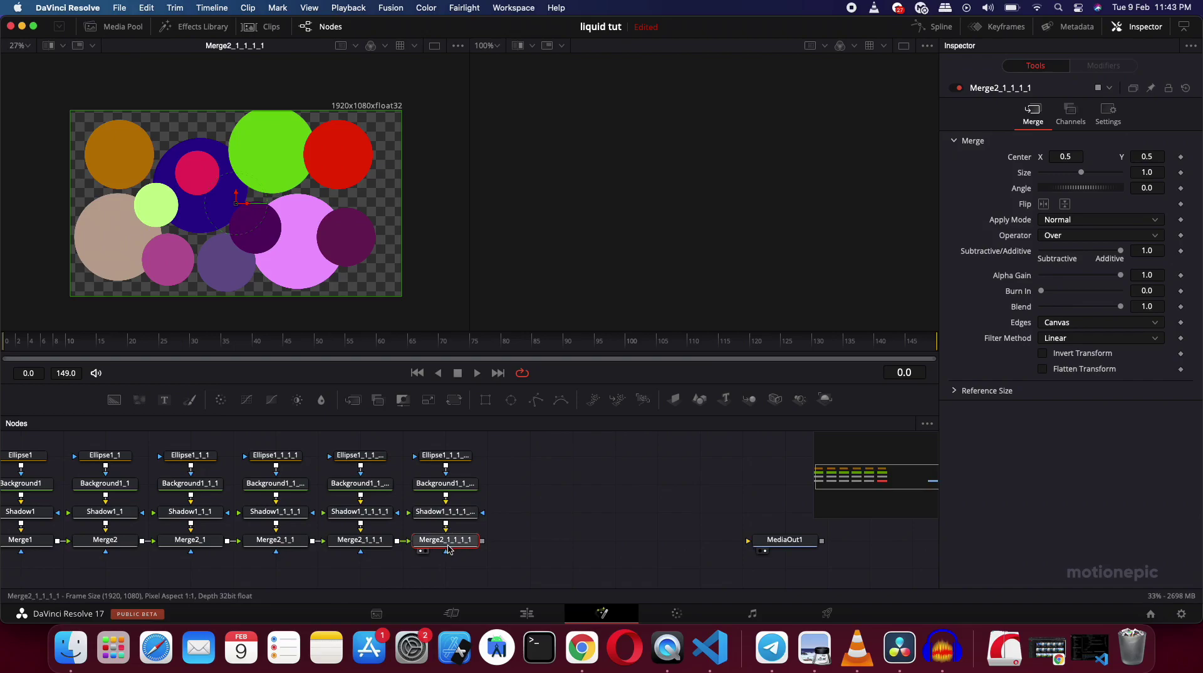
{"action": "key", "text": "shift+space"}
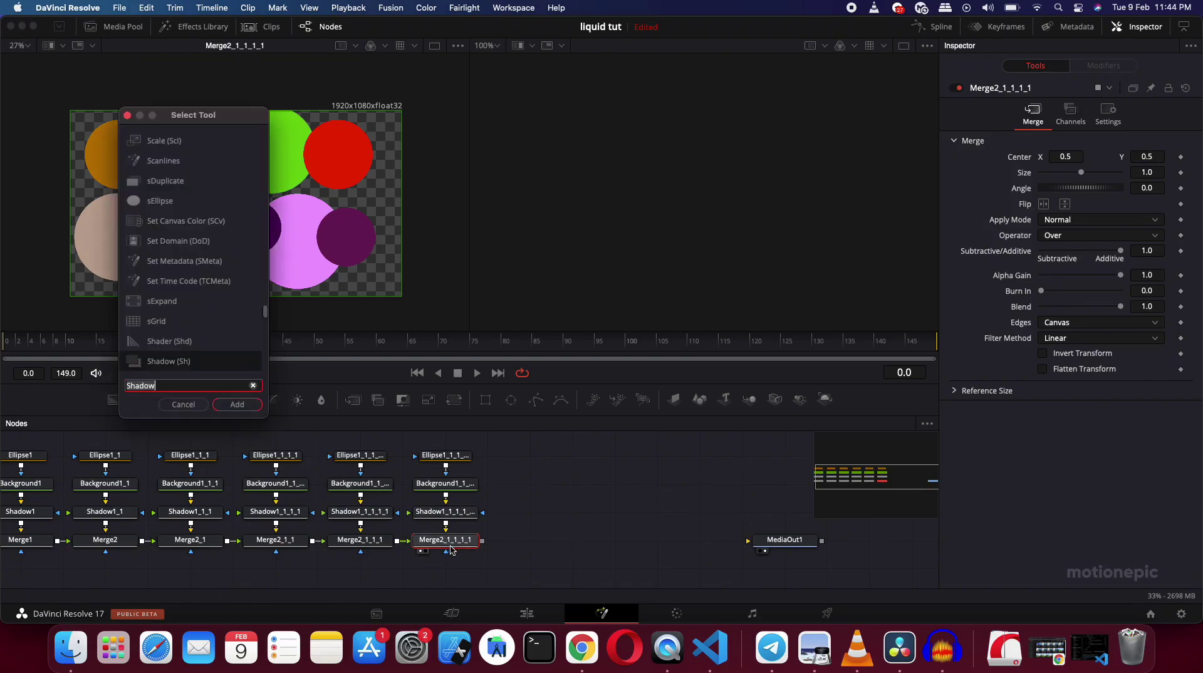
{"action": "key", "text": "BackSpace"}
{"action": "type", "text": "displa"}
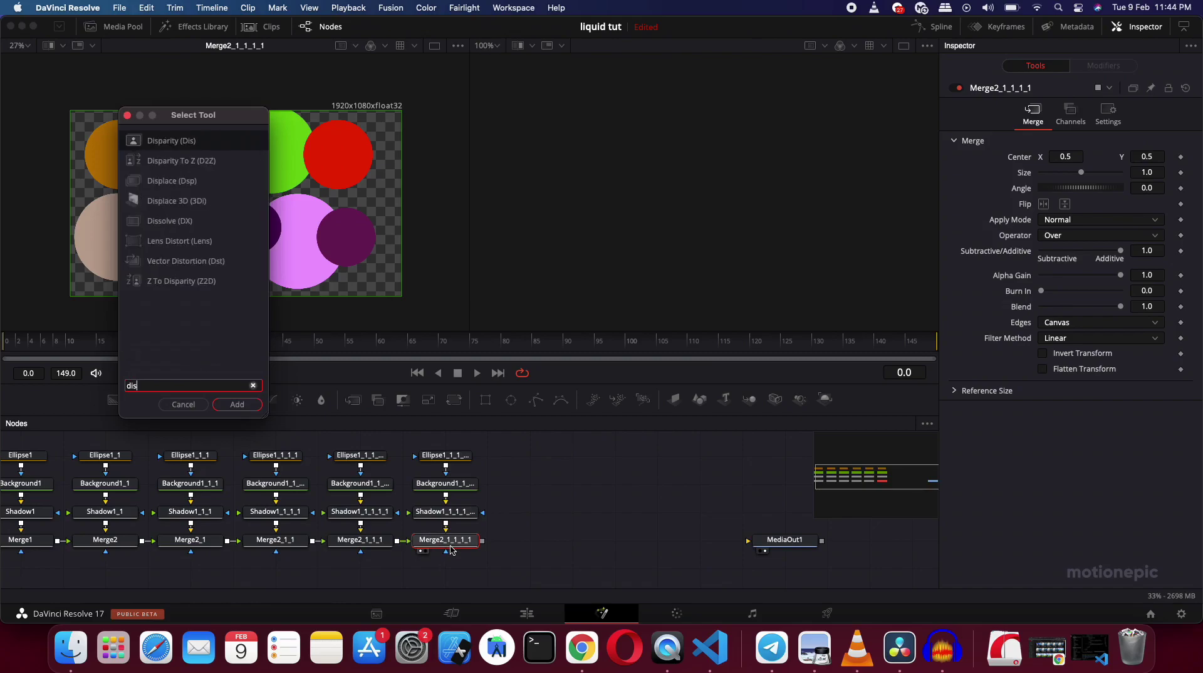
{"action": "left_click", "coordinate": [238, 403]}
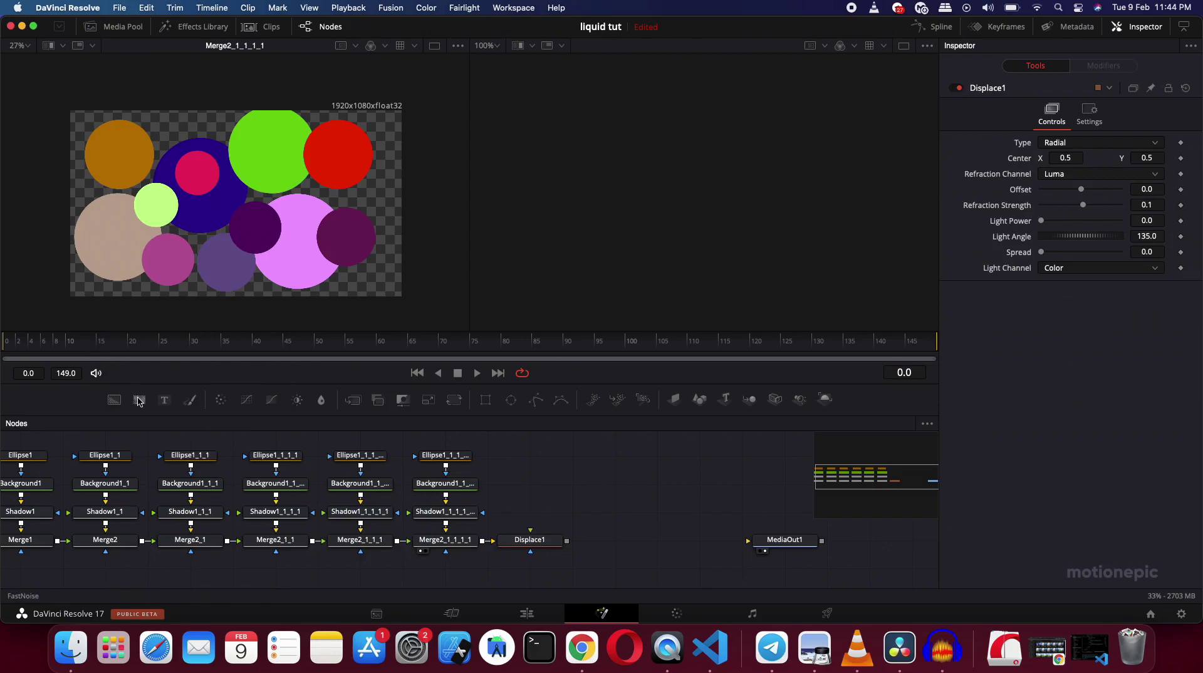
Step: Add a Fast Noise node feeding Displace1 and display the noise in the second viewer
{"action": "left_click_drag", "start_coordinate": [139, 403], "coordinate": [533, 539]}
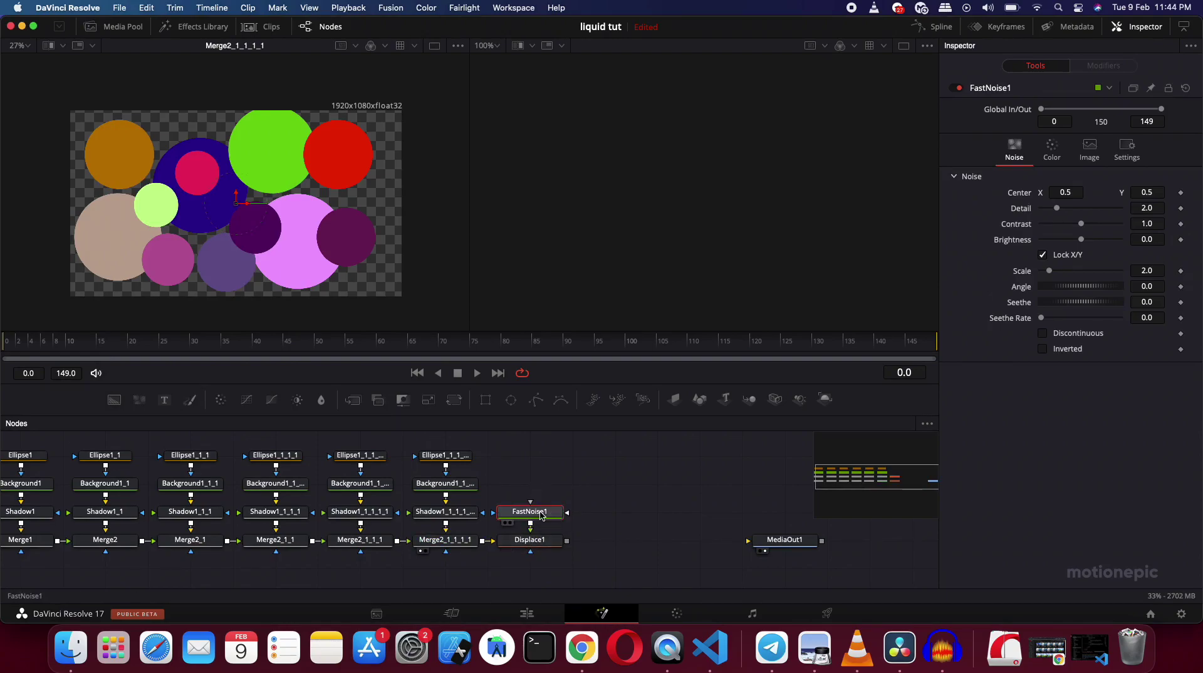
{"action": "left_click", "coordinate": [533, 513]}
{"action": "left_click_drag", "start_coordinate": [533, 513], "coordinate": [714, 226]}
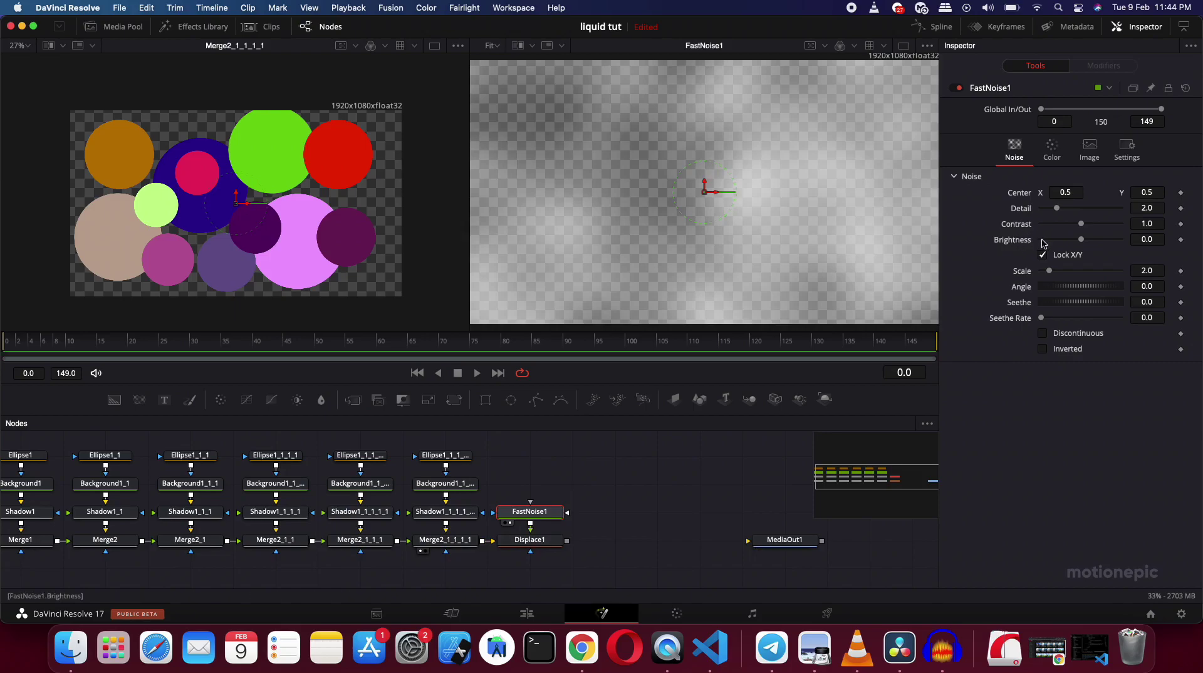
Step: Set the FastNoise1 contrast to 2.27 and brightness to -0.36, and display Displace1 in the first viewer
{"action": "left_click_drag", "start_coordinate": [1083, 225], "coordinate": [1059, 241]}
{"action": "left_click", "coordinate": [534, 544]}
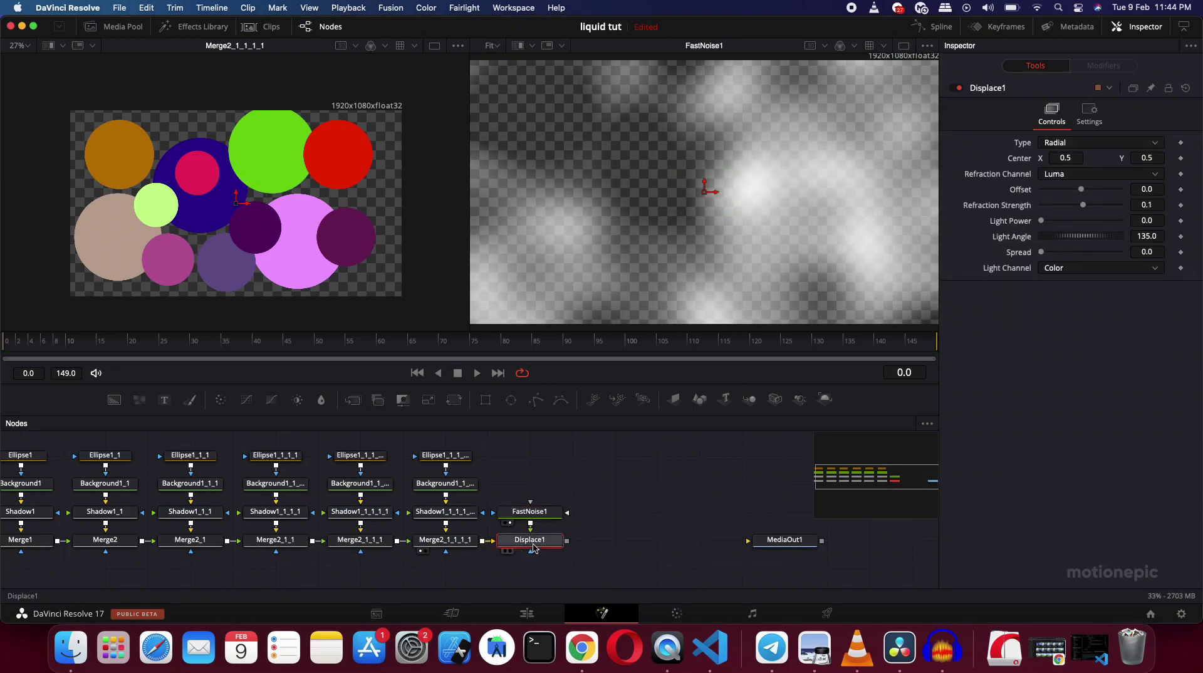
{"action": "left_click_drag", "start_coordinate": [528, 546], "coordinate": [218, 196]}
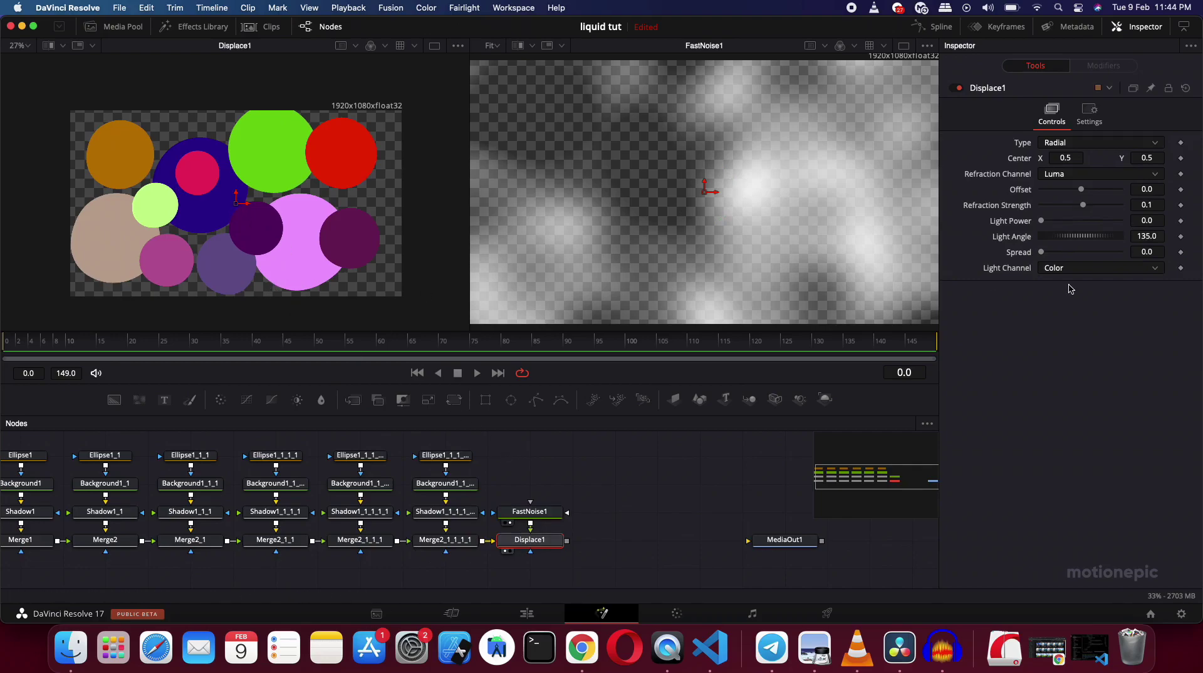
Step: Adjust FastNoise1 to detail 2.68, contrast 3.16, brightness -0.3 and scale 2.83
{"action": "left_click", "coordinate": [527, 511]}
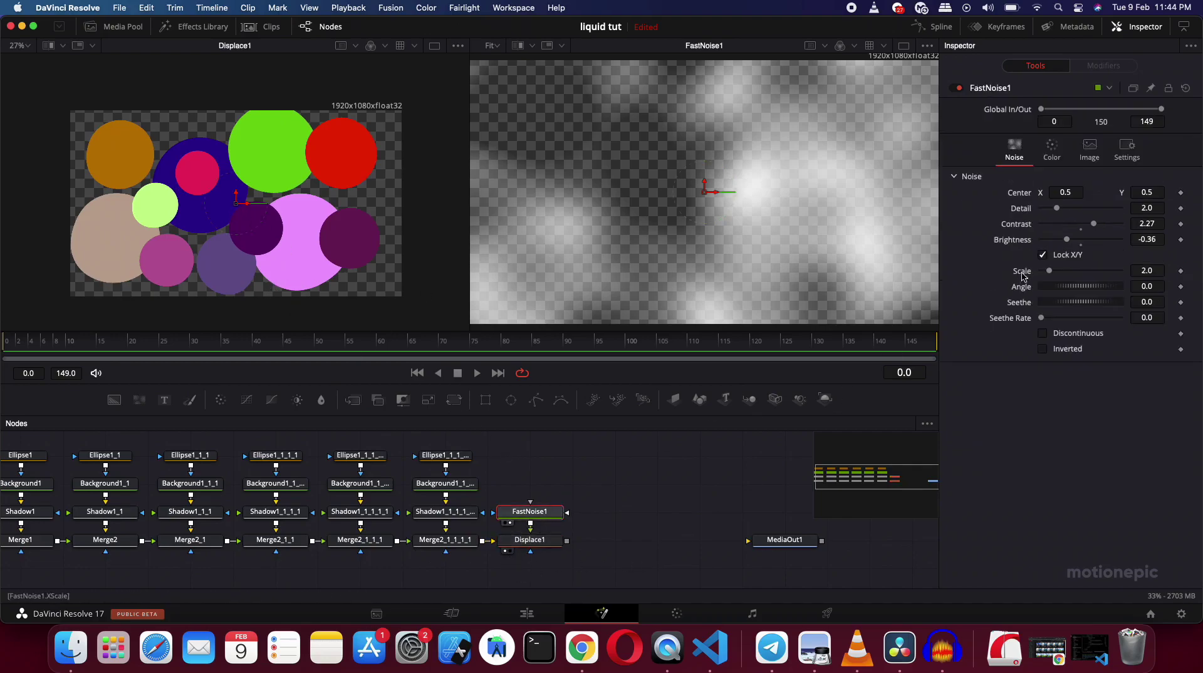
{"action": "left_click_drag", "start_coordinate": [1069, 243], "coordinate": [1055, 274]}
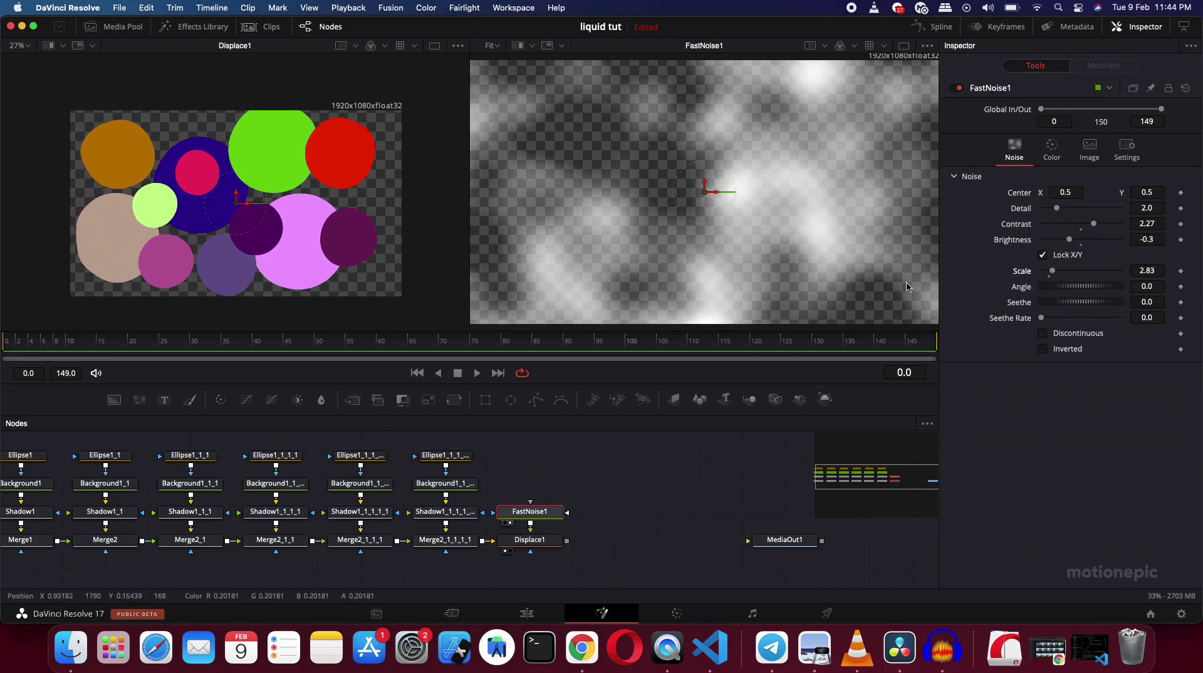
{"action": "left_click_drag", "start_coordinate": [1094, 224], "coordinate": [1063, 208]}
{"action": "left_click_drag", "start_coordinate": [593, 496], "coordinate": [472, 488]}
{"action": "left_click", "coordinate": [421, 527]}
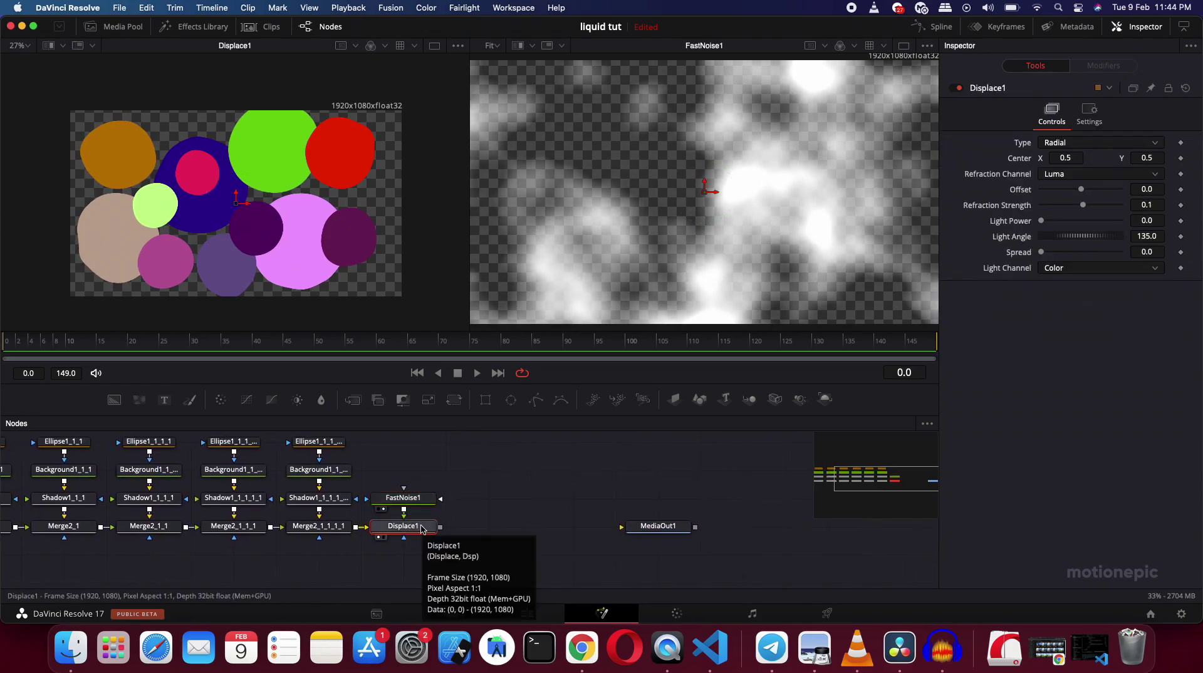
Step: Increase the FastNoise1 scale to 3.62
{"action": "left_click", "coordinate": [403, 497]}
{"action": "left_click", "coordinate": [1058, 271]}
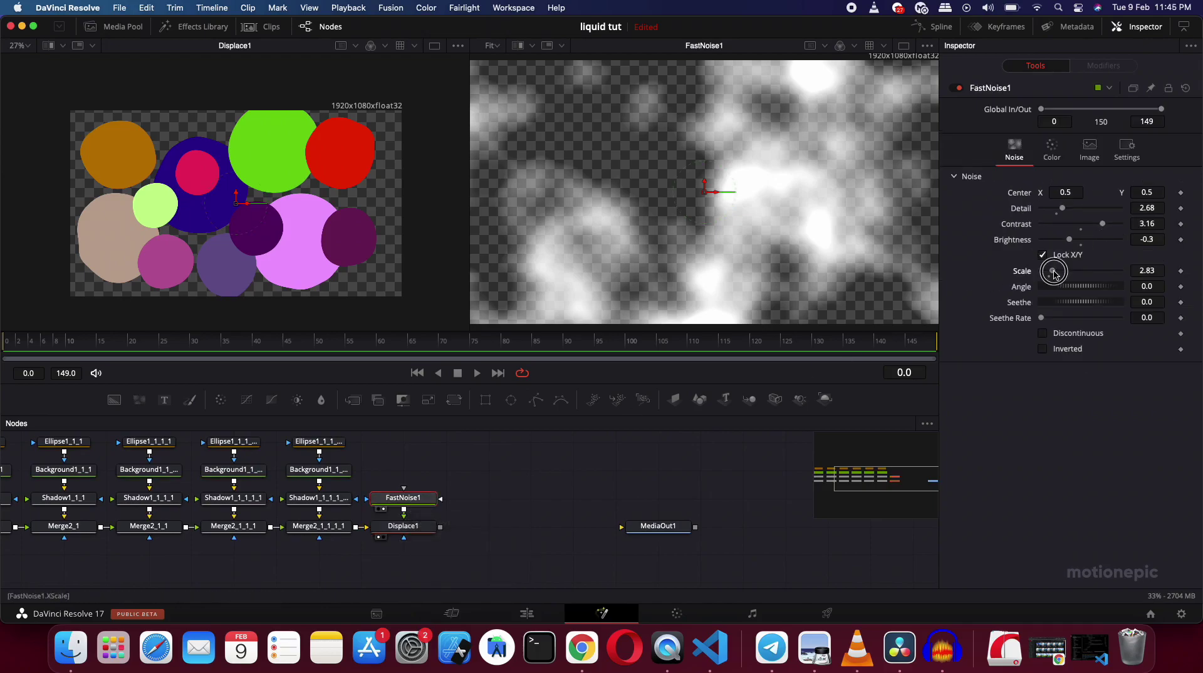
{"action": "left_click_drag", "start_coordinate": [1057, 273], "coordinate": [1058, 273]}
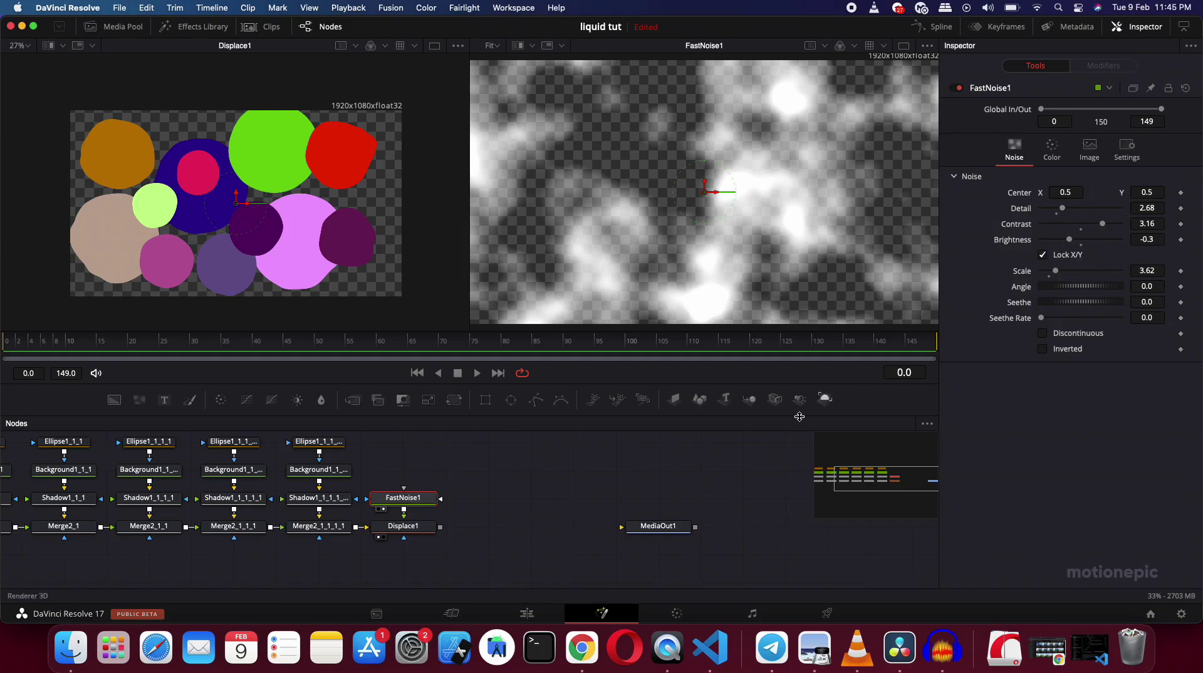
Step: Move MediaOut1 farther from the chain and add a Directional Blur (DrBl) node after Displace1
{"action": "left_click", "coordinate": [655, 533]}
{"action": "left_click_drag", "start_coordinate": [655, 533], "coordinate": [738, 533]}
{"action": "scroll", "coordinate": [501, 506], "scroll_direction": "right", "scroll_amount": 2}
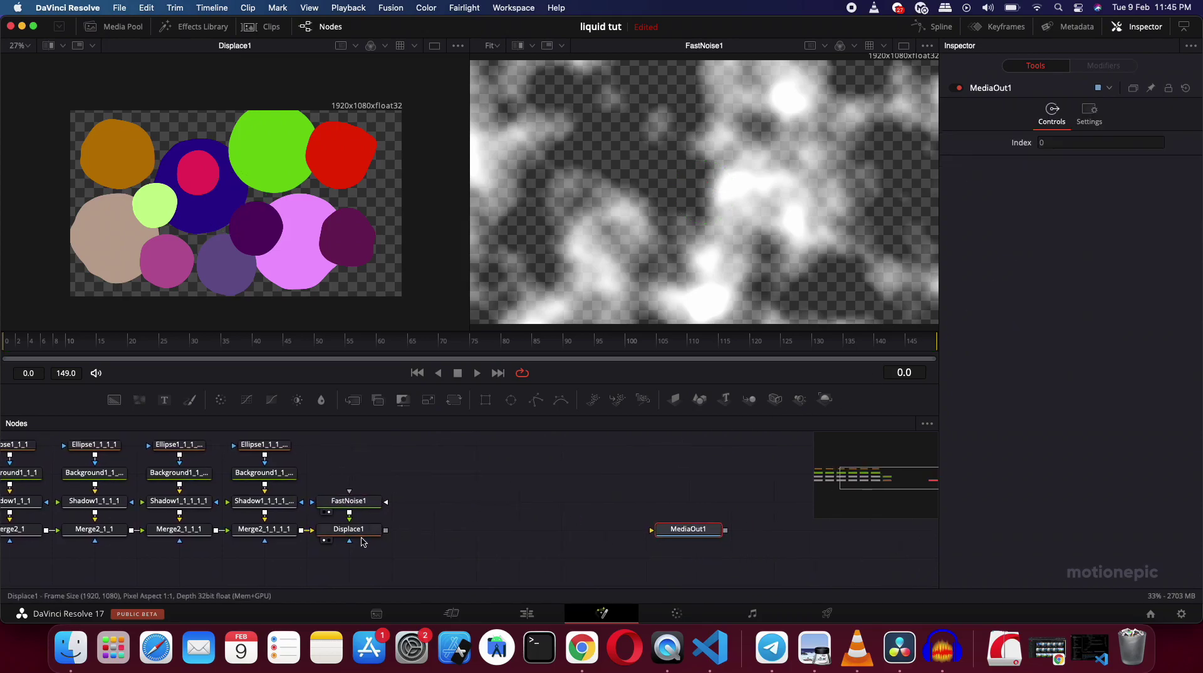
{"action": "left_click", "coordinate": [383, 528]}
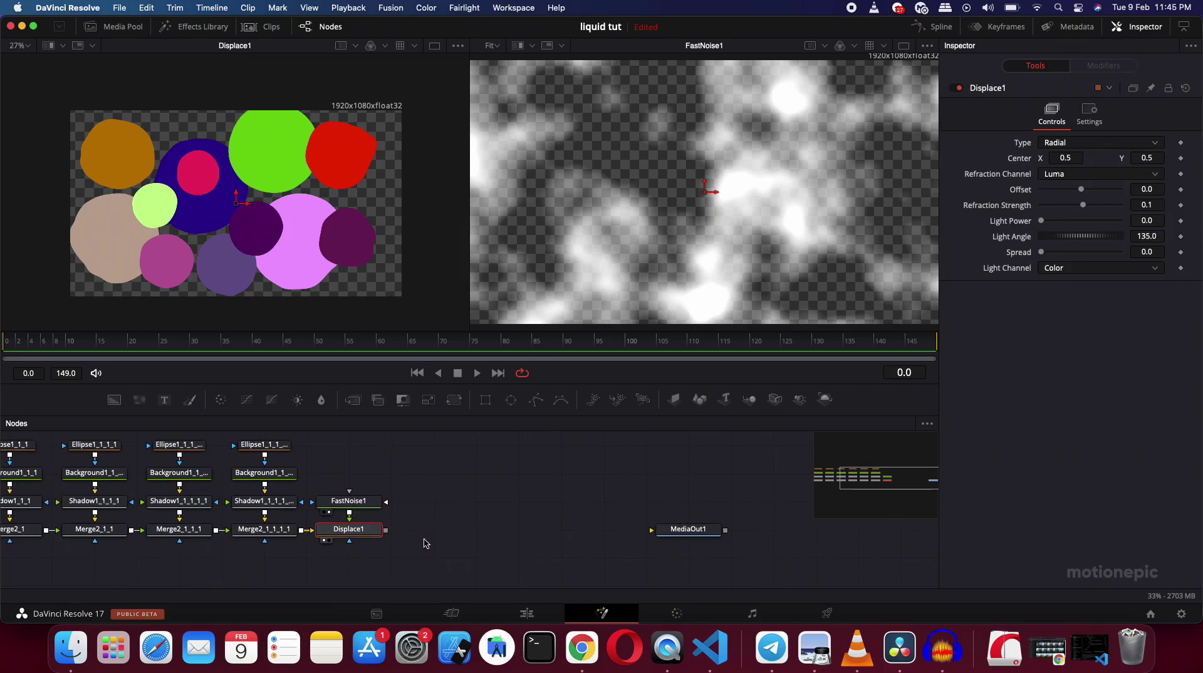
{"action": "key", "text": "shift+space"}
{"action": "type", "text": "displa"}
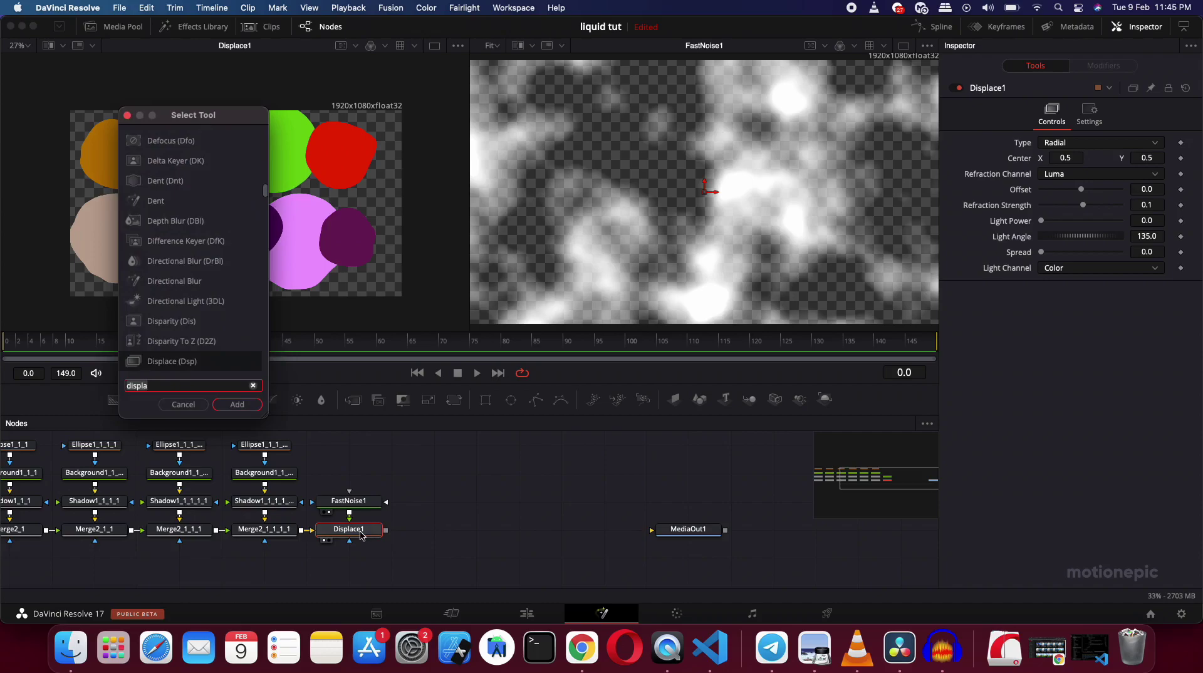
{"action": "key", "text": "BackSpace"}
{"action": "key", "text": "BackSpace"}
{"action": "key", "text": "BackSpace"}
{"action": "key", "text": "BackSpace"}
{"action": "type", "text": "rect"}
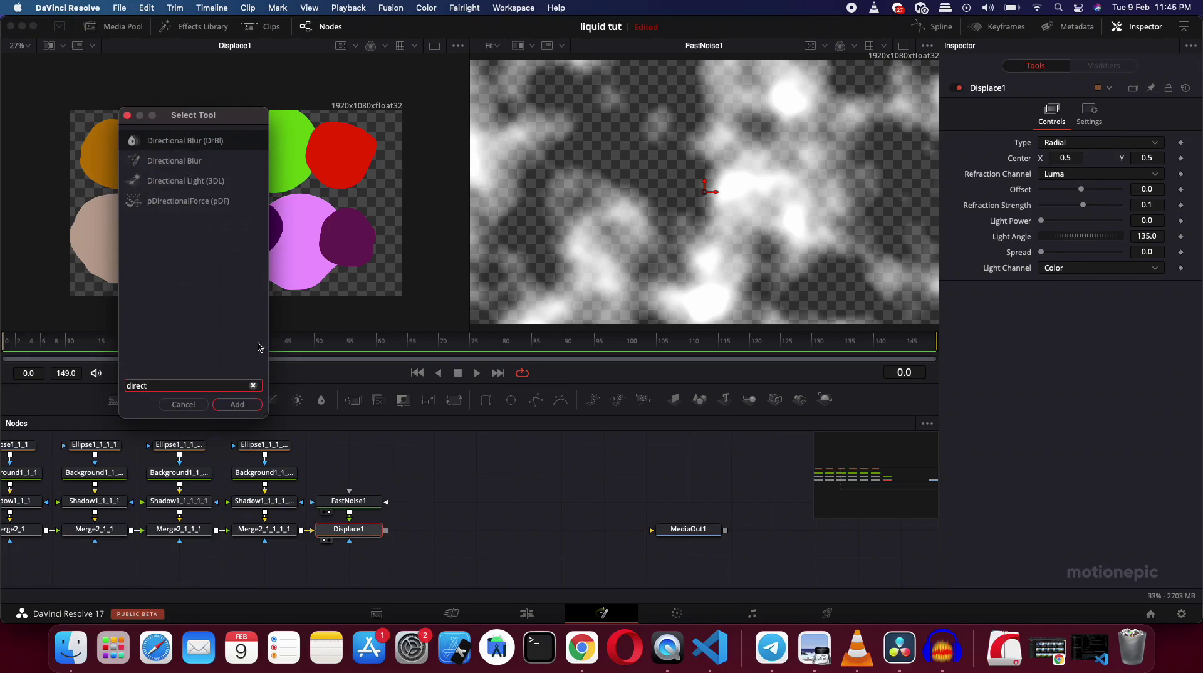
{"action": "left_click", "coordinate": [238, 404]}
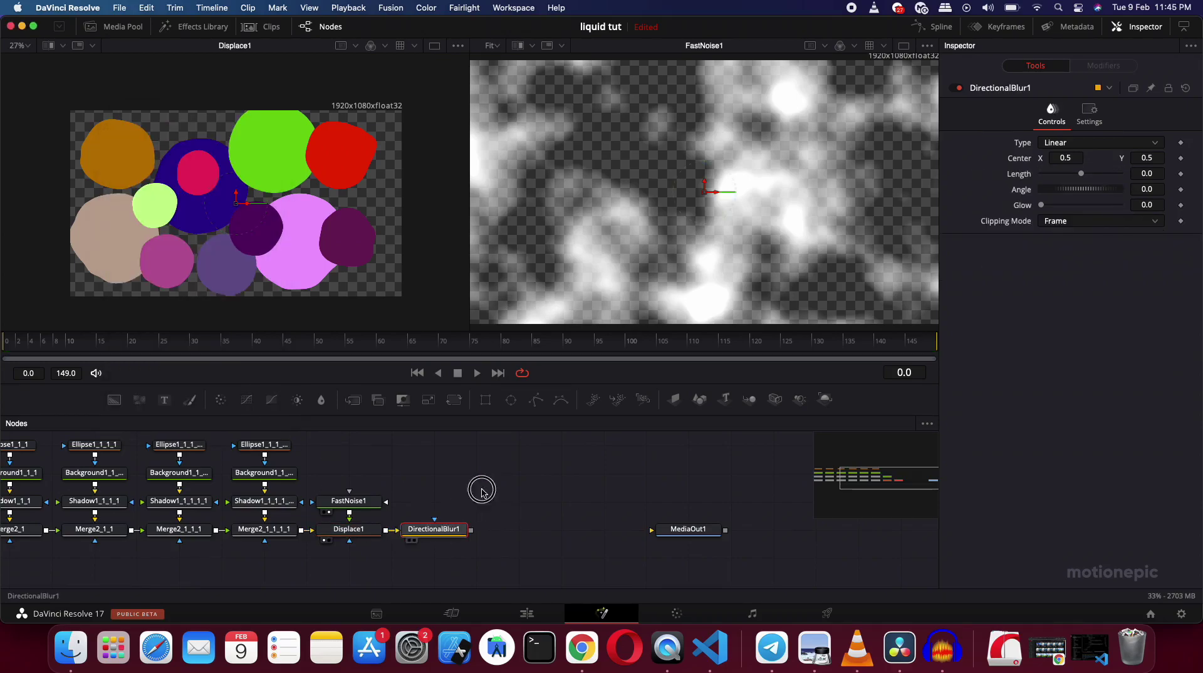
Step: Display DirectionalBlur1 in the second viewer and set its length to 0.5 and angle to 90
{"action": "key", "text": "2"}
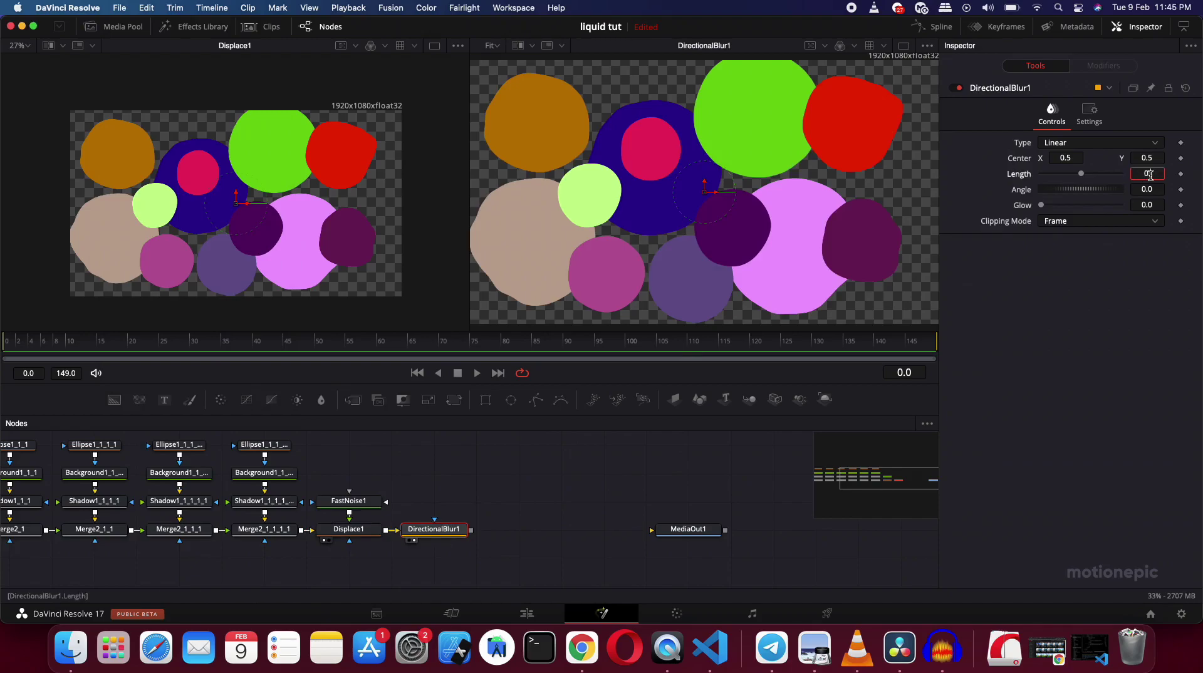
{"action": "key", "text": "Tab"}
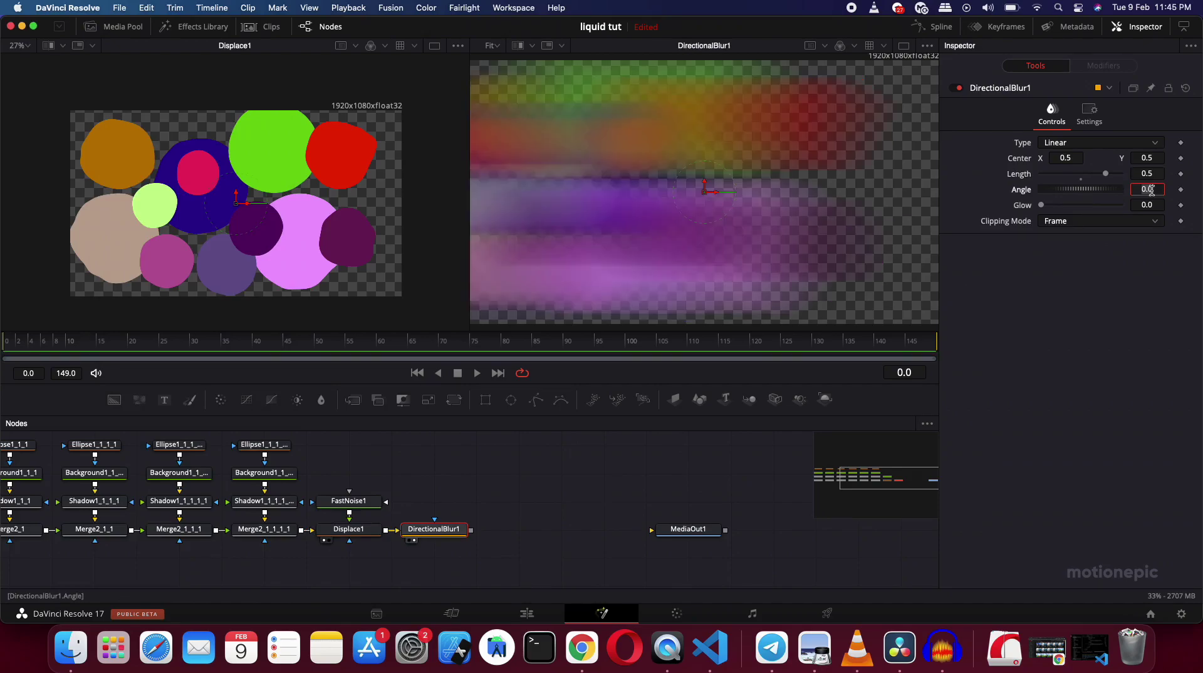
{"action": "type", "text": "90"}
{"action": "key", "text": "Tab"}
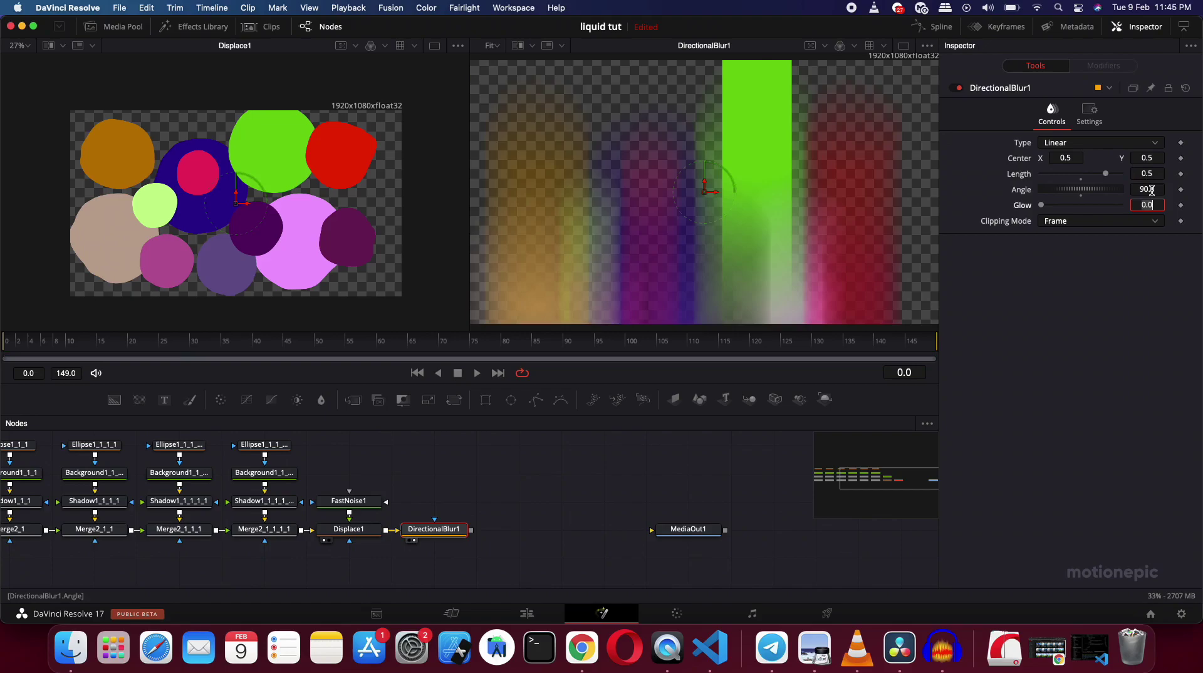
{"action": "left_click", "coordinate": [428, 490]}
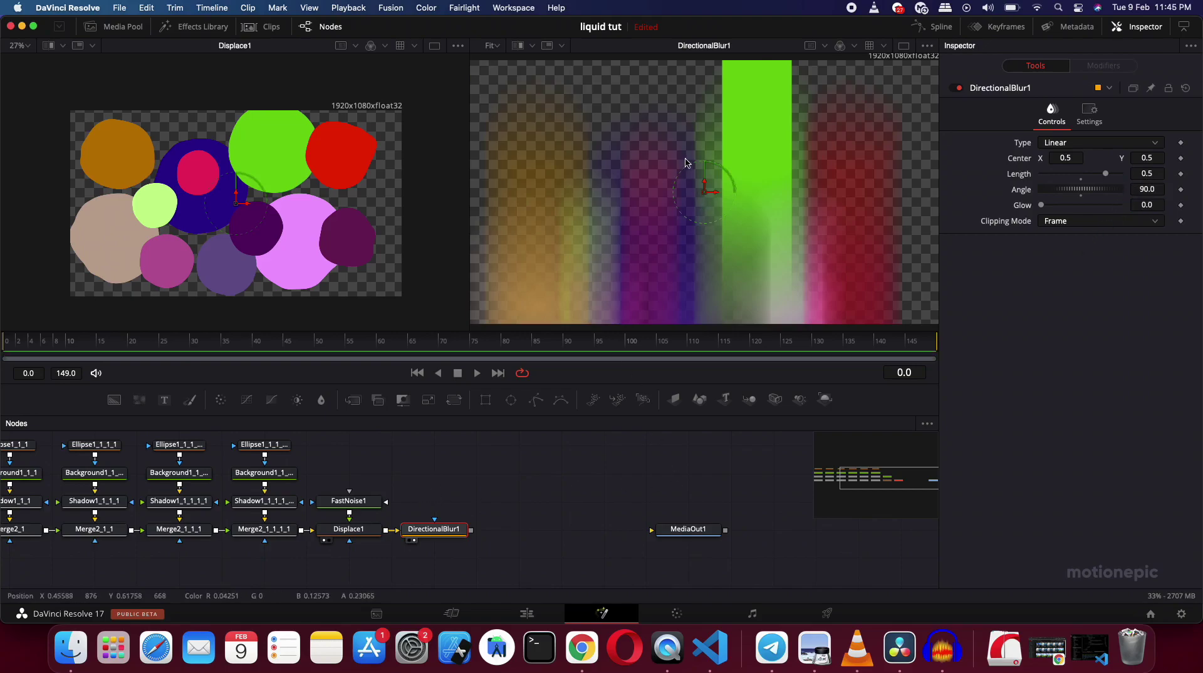
Step: Add a new Background node below Displace1 and select it
{"action": "scroll", "coordinate": [357, 554], "scroll_direction": "down", "scroll_amount": 2}
{"action": "left_click", "coordinate": [358, 554]}
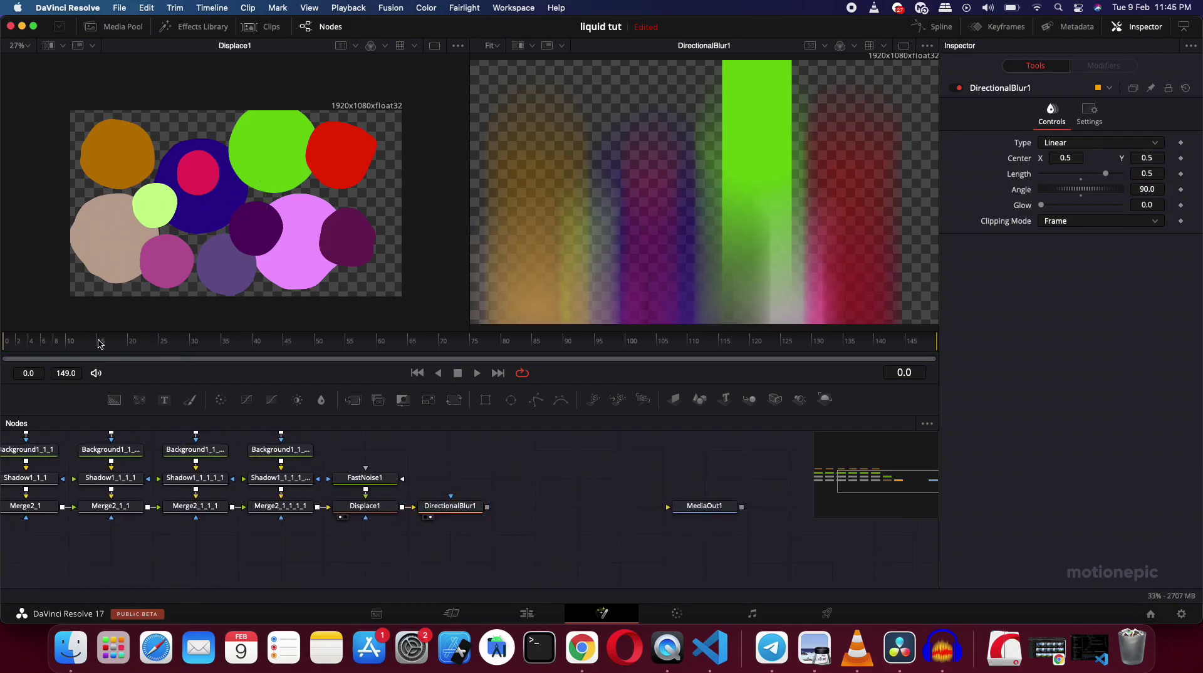
{"action": "mouse_move", "coordinate": [375, 555]}
{"action": "left_mouse_down"}
{"action": "mouse_move", "coordinate": [417, 574]}
{"action": "mouse_move", "coordinate": [372, 544]}
{"action": "left_mouse_up"}
{"action": "left_click", "coordinate": [371, 542]}
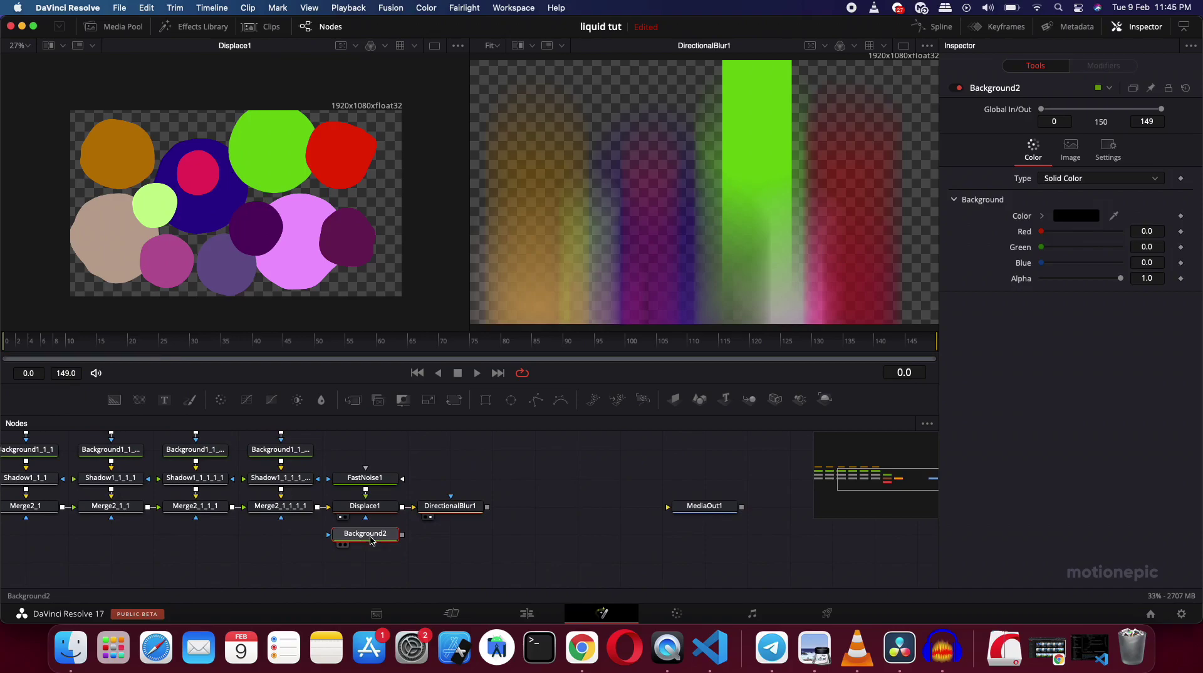
Step: Add a Merge node after Background2, feed Displace1 into it as foreground, and reconnect DirectionalBlur1 behind Merge3
{"action": "left_click_drag", "start_coordinate": [369, 540], "coordinate": [293, 542]}
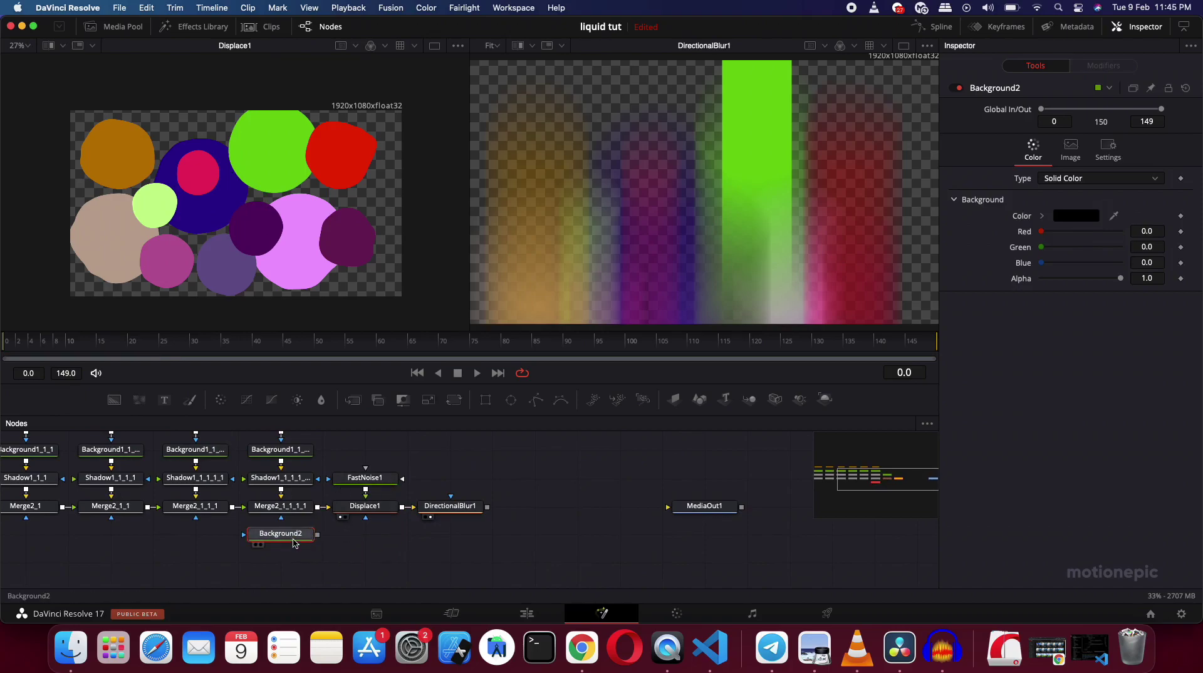
{"action": "left_click", "coordinate": [355, 401]}
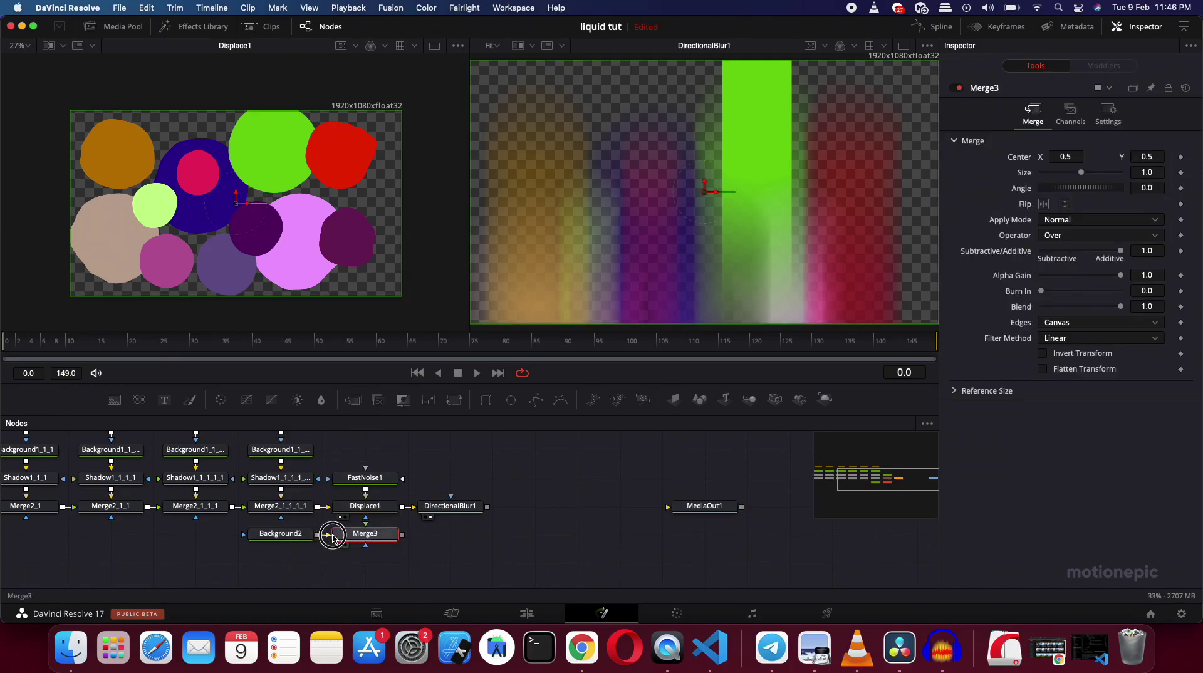
{"action": "left_click_drag", "start_coordinate": [403, 506], "coordinate": [366, 533]}
{"action": "left_click_drag", "start_coordinate": [441, 505], "coordinate": [429, 537]}
{"action": "left_click", "coordinate": [441, 533]}
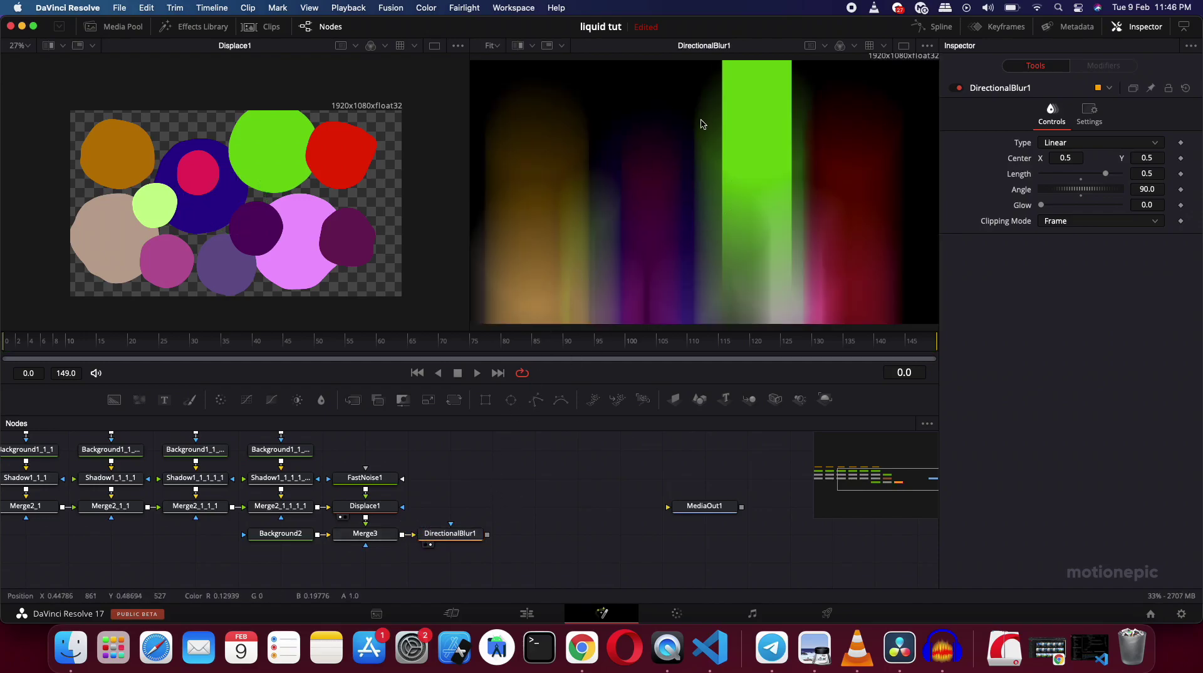
Step: Raise Displace1's refraction strength to 0.38 and set its light angle to 153.3
{"action": "left_click", "coordinate": [376, 507]}
{"action": "left_click", "coordinate": [379, 480]}
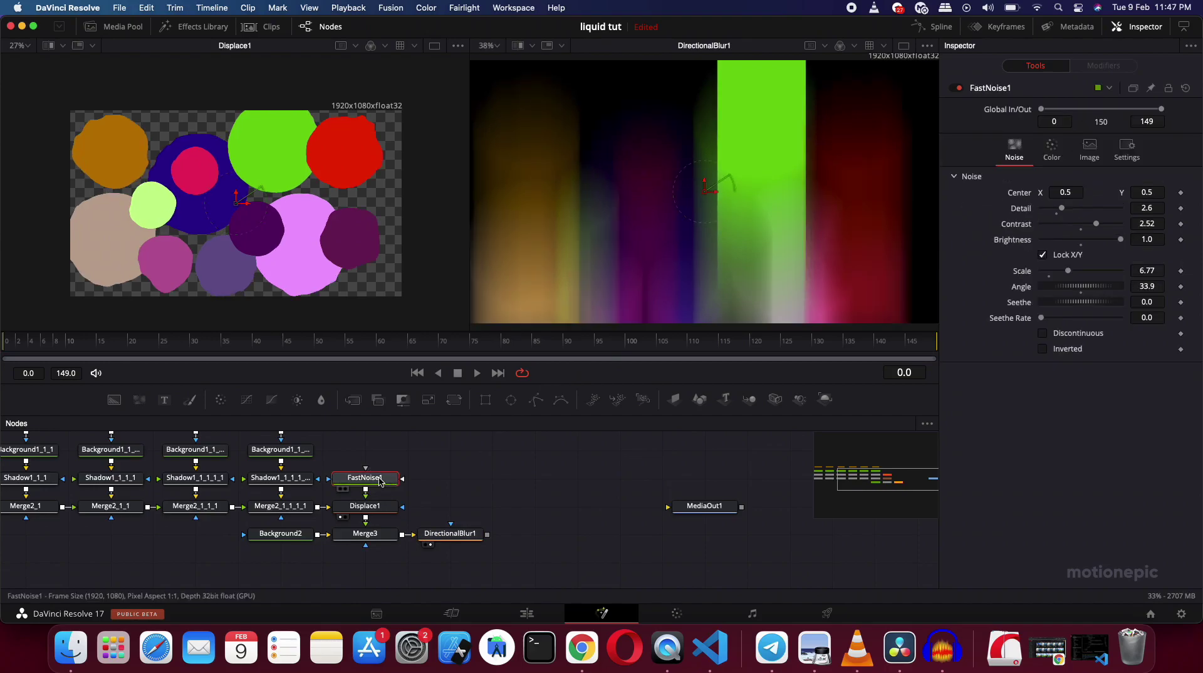
{"action": "left_click", "coordinate": [378, 508]}
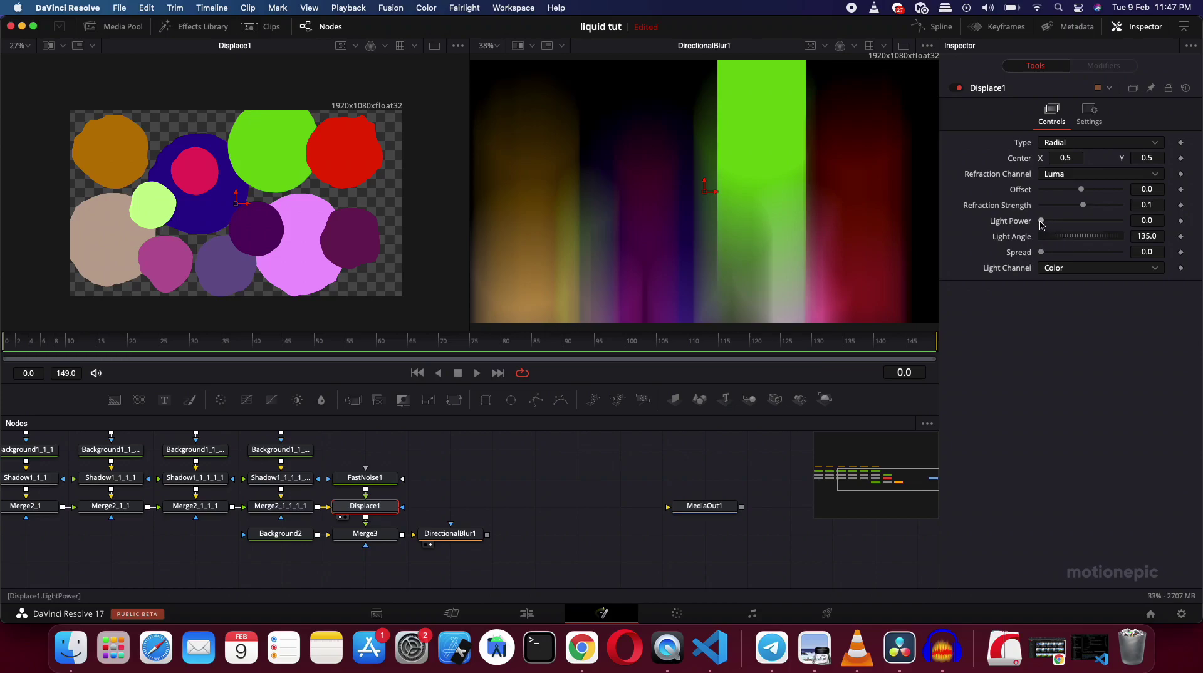
{"action": "left_click", "coordinate": [1086, 209]}
{"action": "left_click_drag", "start_coordinate": [1085, 209], "coordinate": [1018, 247]}
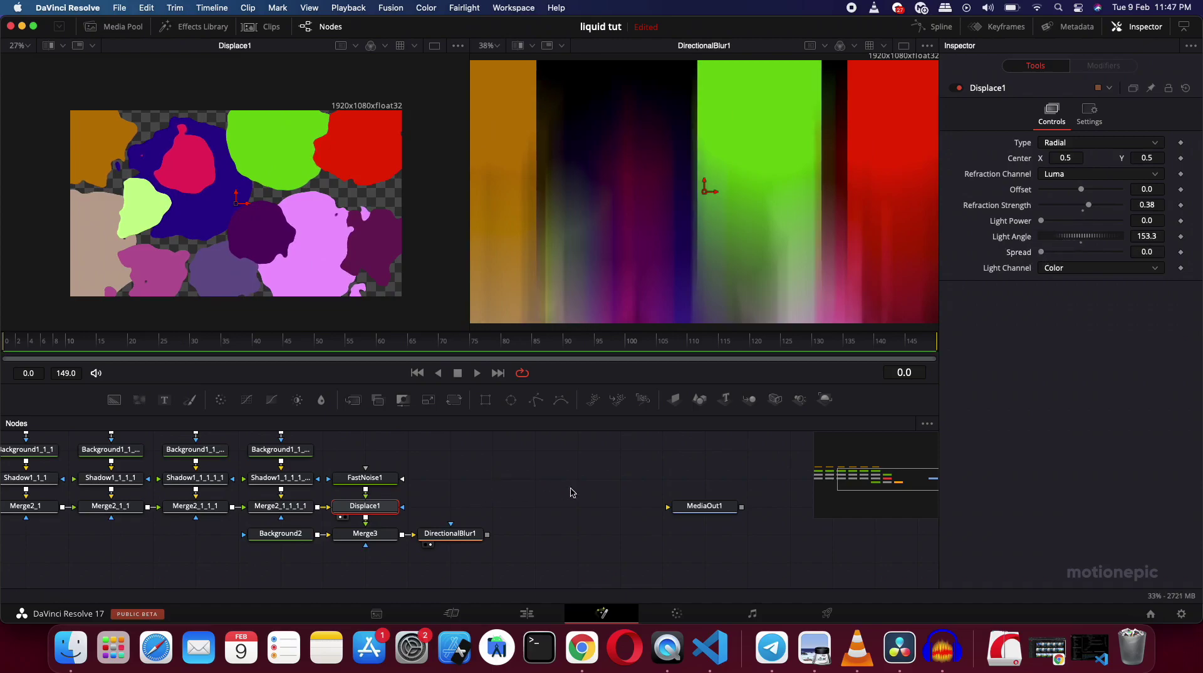
Step: Add a Vortex (Vtx) node after DirectionalBlur1 and display its whole frame in the second viewer
{"action": "scroll", "coordinate": [576, 514], "scroll_direction": "right", "scroll_amount": 3}
{"action": "left_click", "coordinate": [365, 532]}
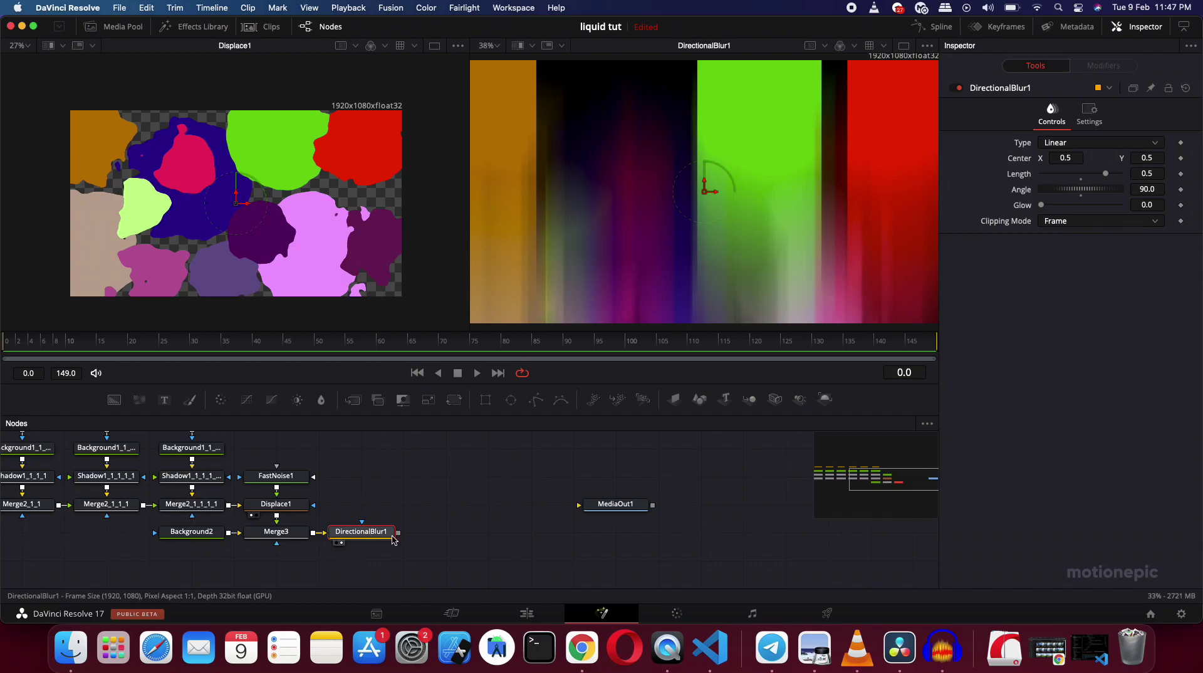
{"action": "key", "text": "shift+space"}
{"action": "type", "text": "direct"}
{"action": "key", "text": "BackSpace"}
{"action": "key", "text": "BackSpace"}
{"action": "key", "text": "BackSpace"}
{"action": "key", "text": "BackSpace"}
{"action": "key", "text": "BackSpace"}
{"action": "key", "text": "BackSpace"}
{"action": "type", "text": "vort"}
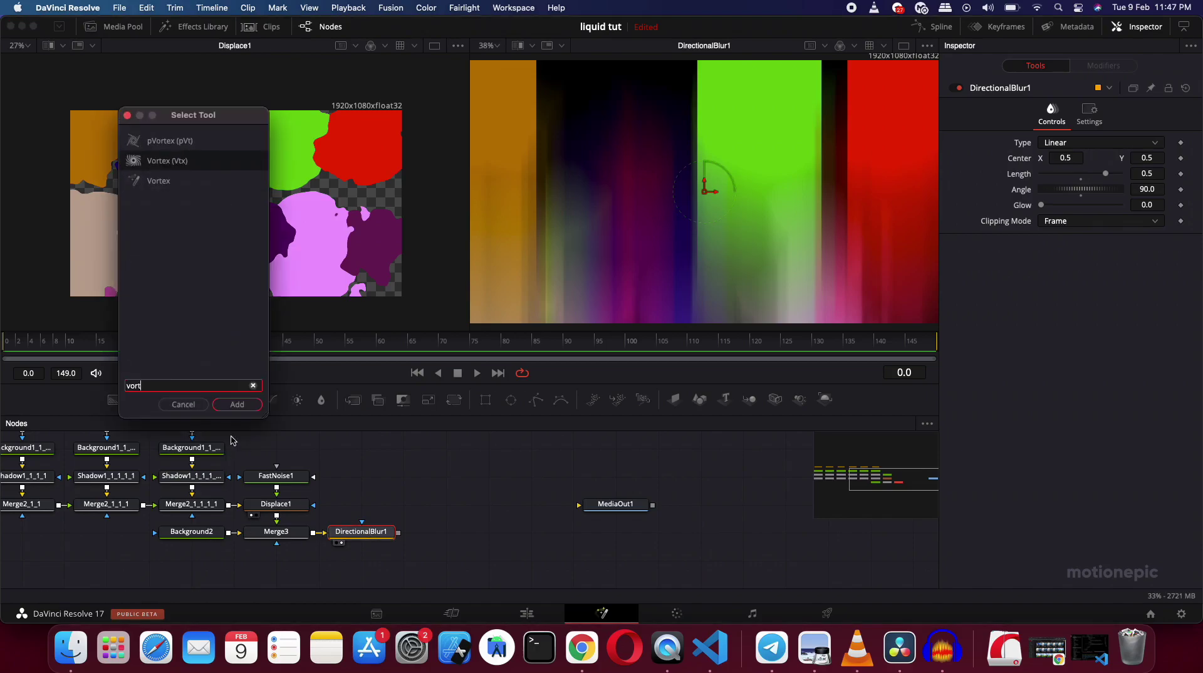
{"action": "left_click", "coordinate": [237, 404]}
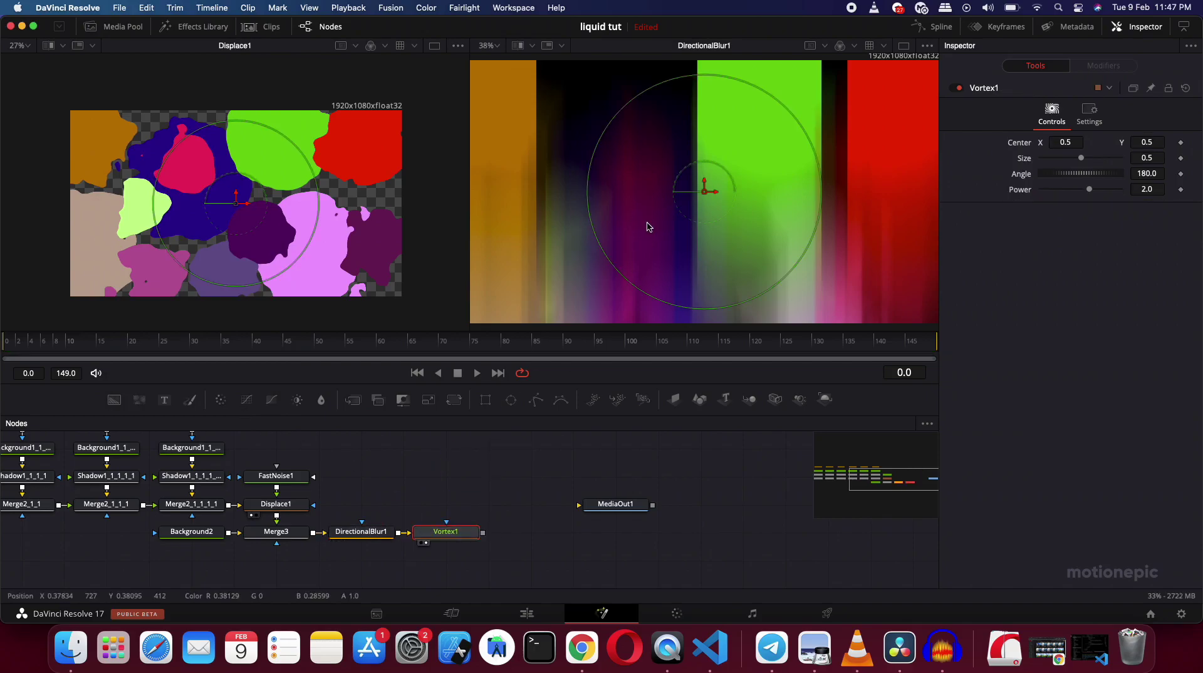
{"action": "key", "text": "2"}
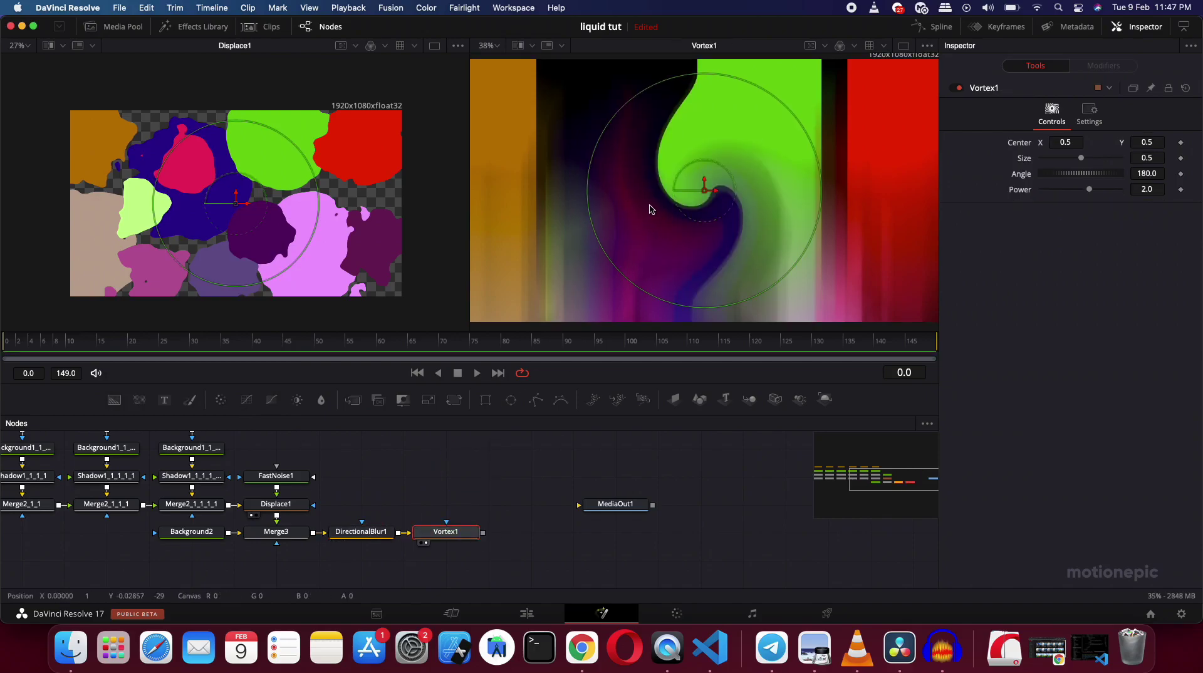
{"action": "key", "text": "ctrl+f"}
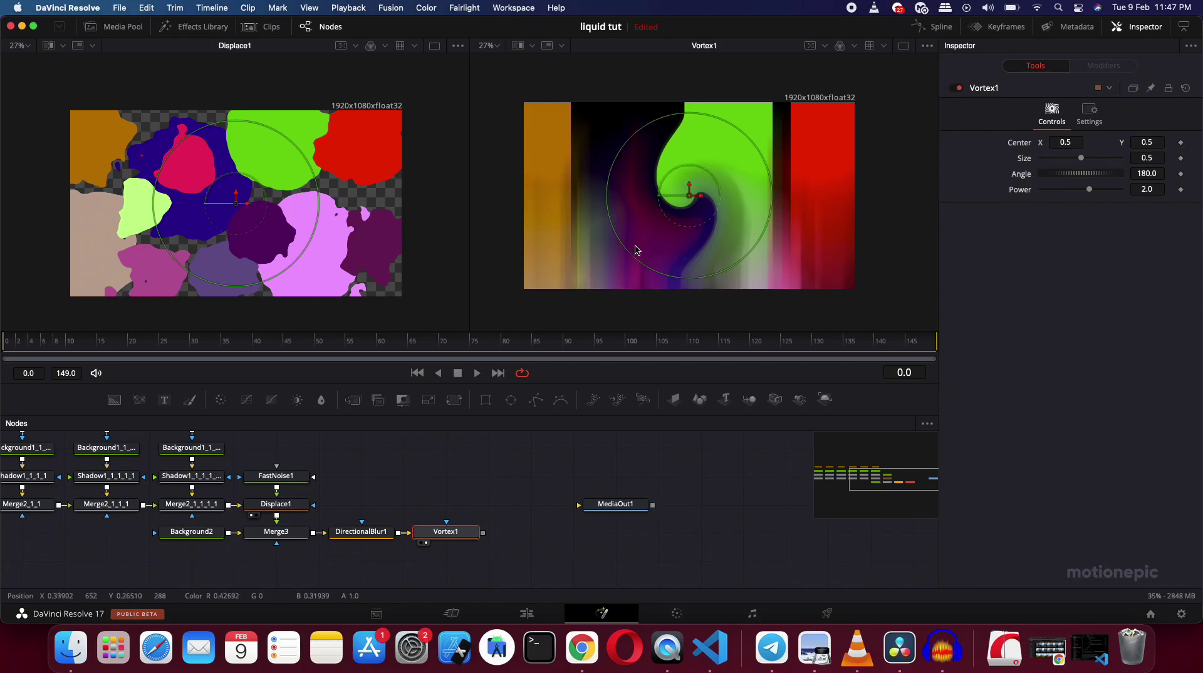
Step: Set Vortex1's size to 1.21, power to 0.2, angle to 169.6 and center X to 0.499
{"action": "left_click_drag", "start_coordinate": [634, 259], "coordinate": [528, 315]}
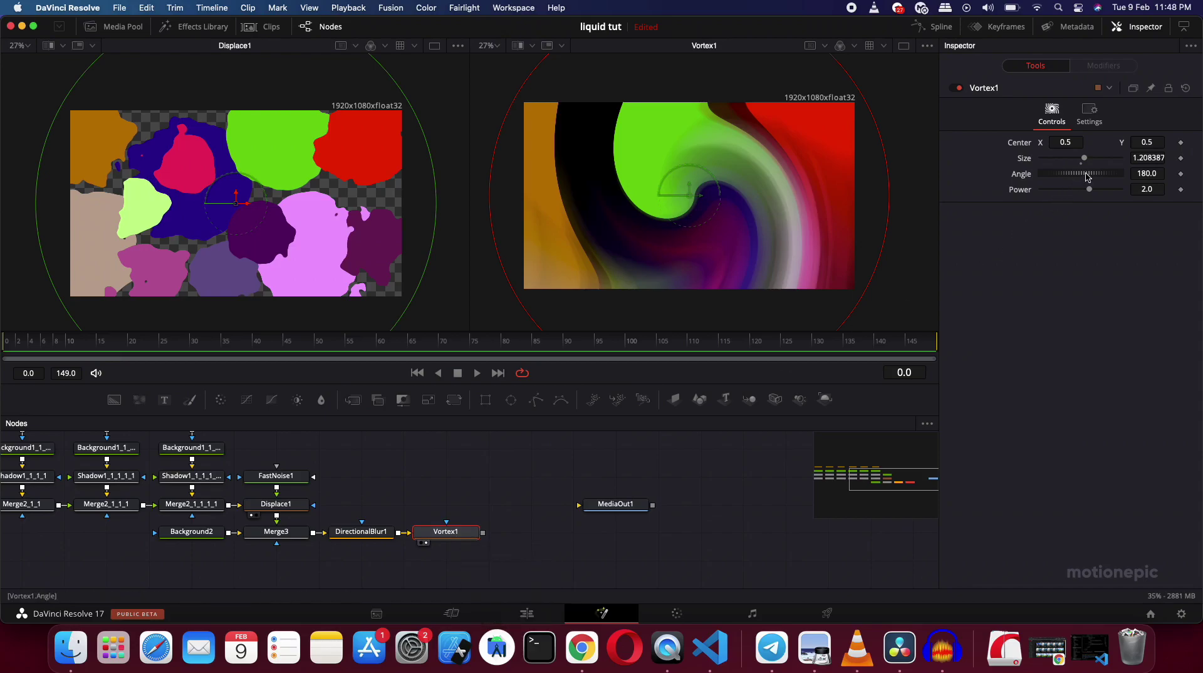
{"action": "left_click_drag", "start_coordinate": [1090, 194], "coordinate": [1086, 194]}
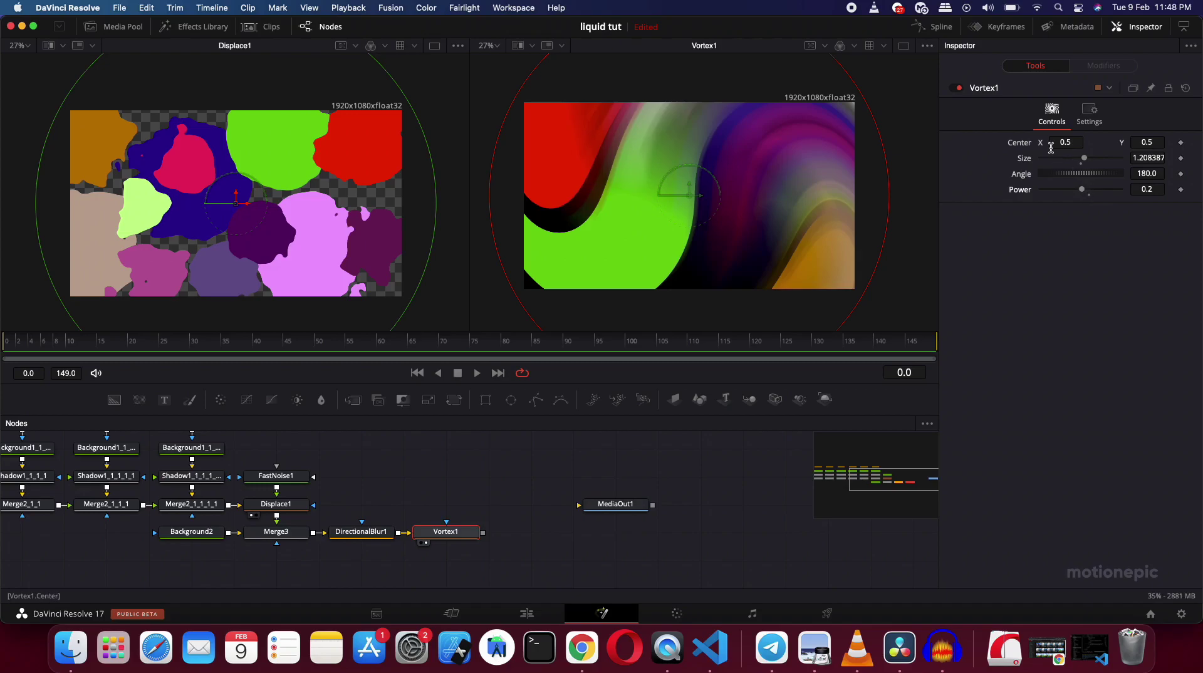
{"action": "left_click_drag", "start_coordinate": [1087, 162], "coordinate": [1087, 163]}
{"action": "left_click_drag", "start_coordinate": [1082, 180], "coordinate": [1067, 143]}
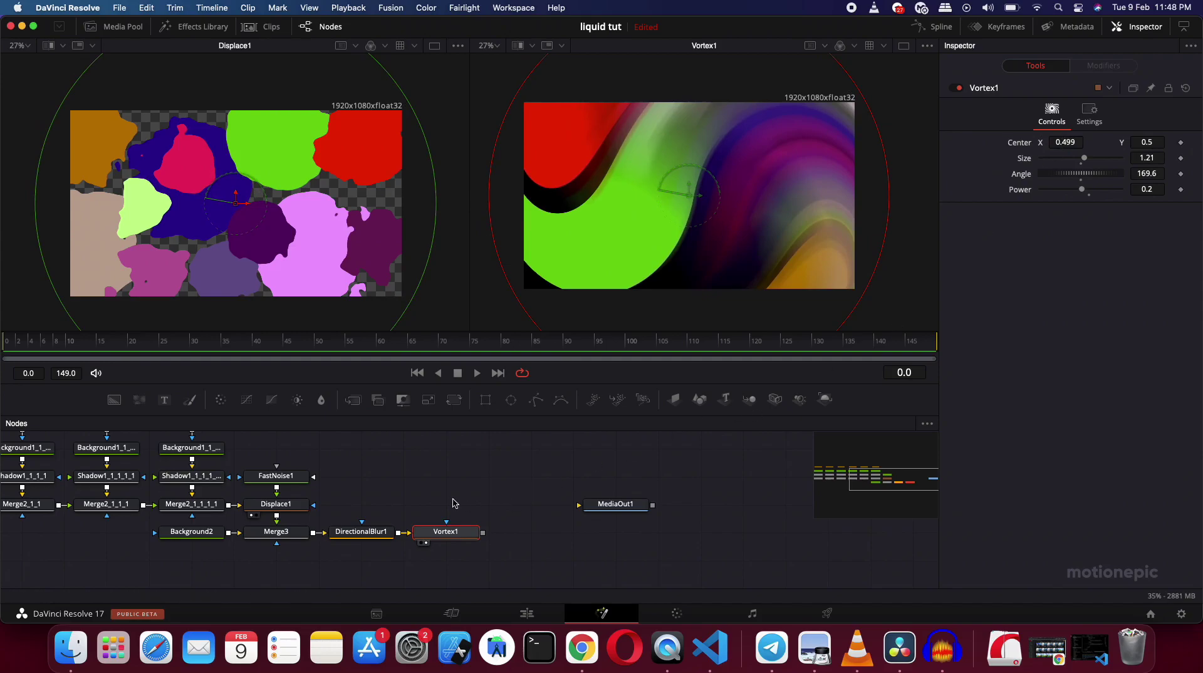
Step: Line MediaOut1 up with the Vortex1 row in the node graph
{"action": "scroll", "coordinate": [411, 495], "scroll_direction": "left", "scroll_amount": 3}
{"action": "left_click", "coordinate": [225, 503]}
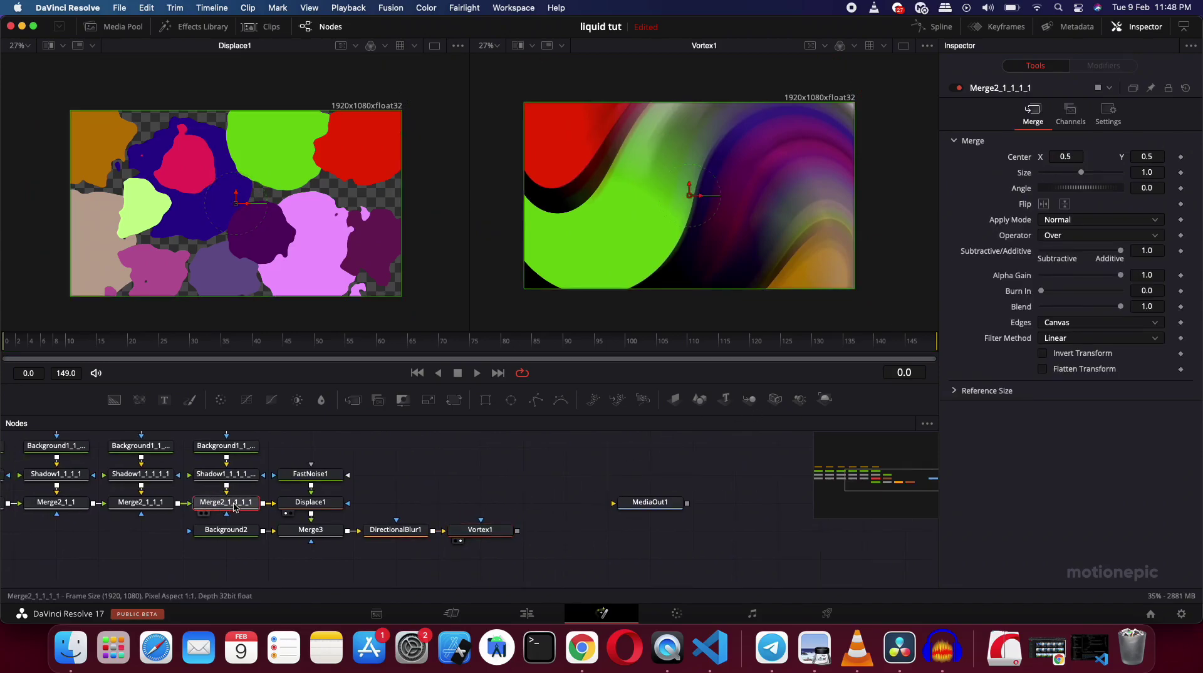
{"action": "left_click", "coordinate": [506, 487]}
{"action": "left_click_drag", "start_coordinate": [621, 503], "coordinate": [626, 531]}
Step: Try shifting the center of Merge2_1_1_1_1 to X 0.311, and undo the shift
{"action": "left_click", "coordinate": [232, 509]}
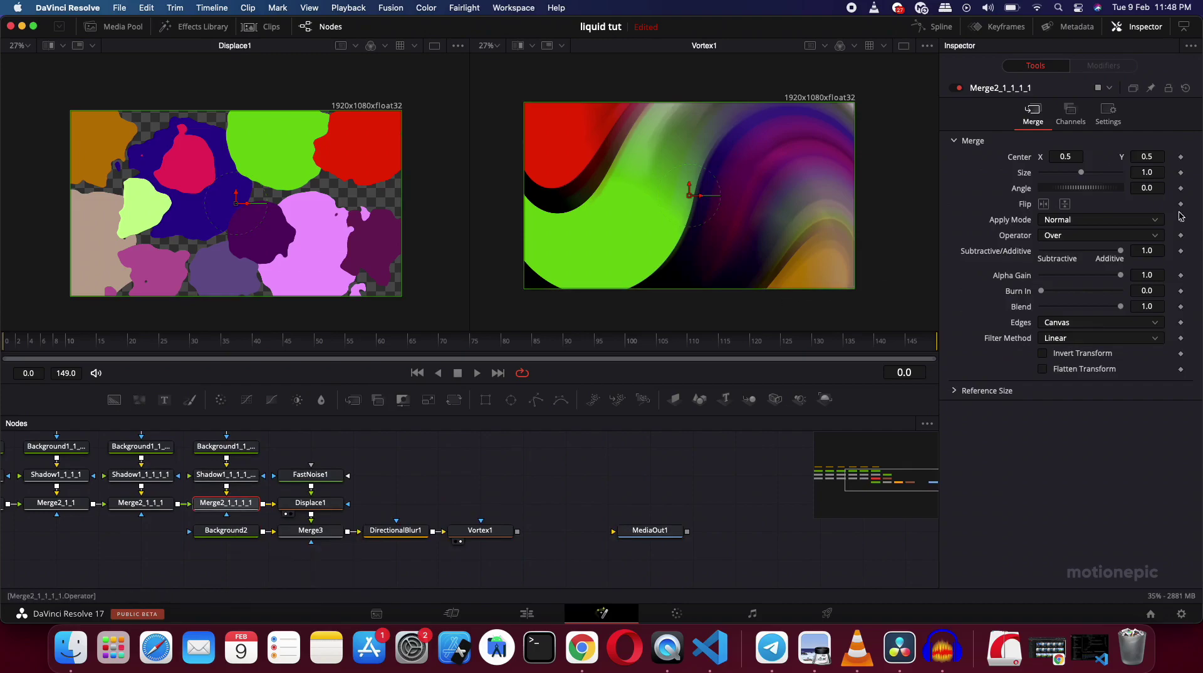
{"action": "left_click_drag", "start_coordinate": [1072, 157], "coordinate": [956, 156]}
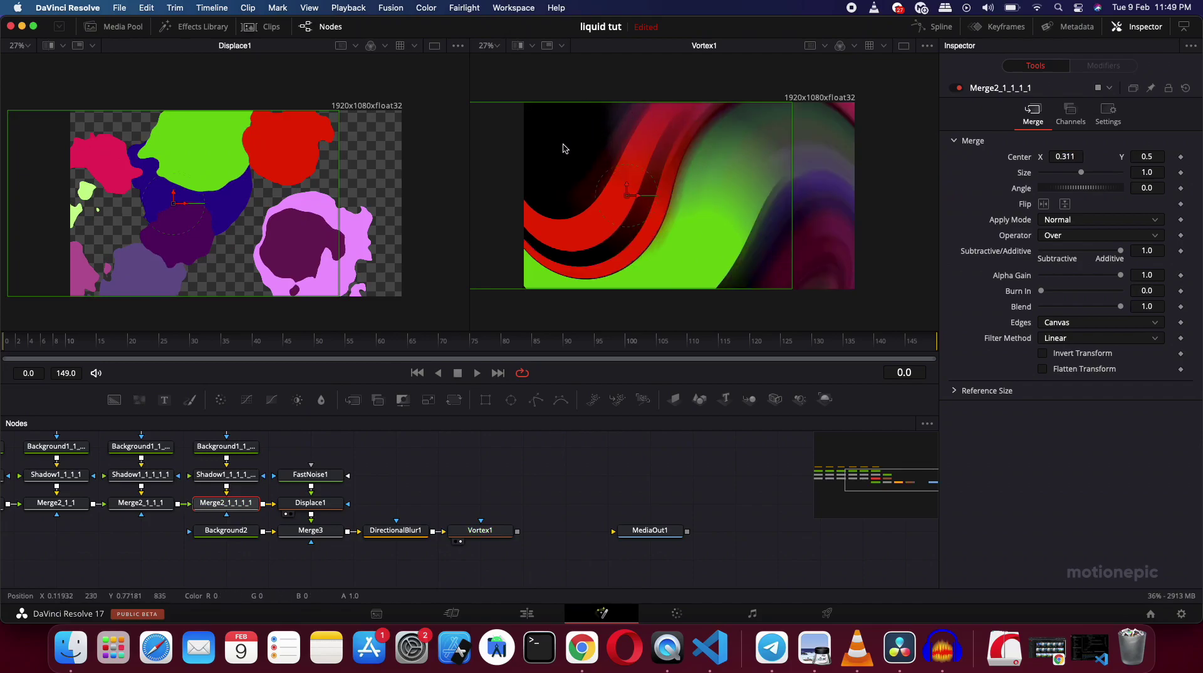
{"action": "key", "text": "ctrl+z"}
Step: Set the edges mode of Merge2_1_1_1_1 to Wrap and test it with a temporary horizontal shift of the center
{"action": "left_click", "coordinate": [1062, 324]}
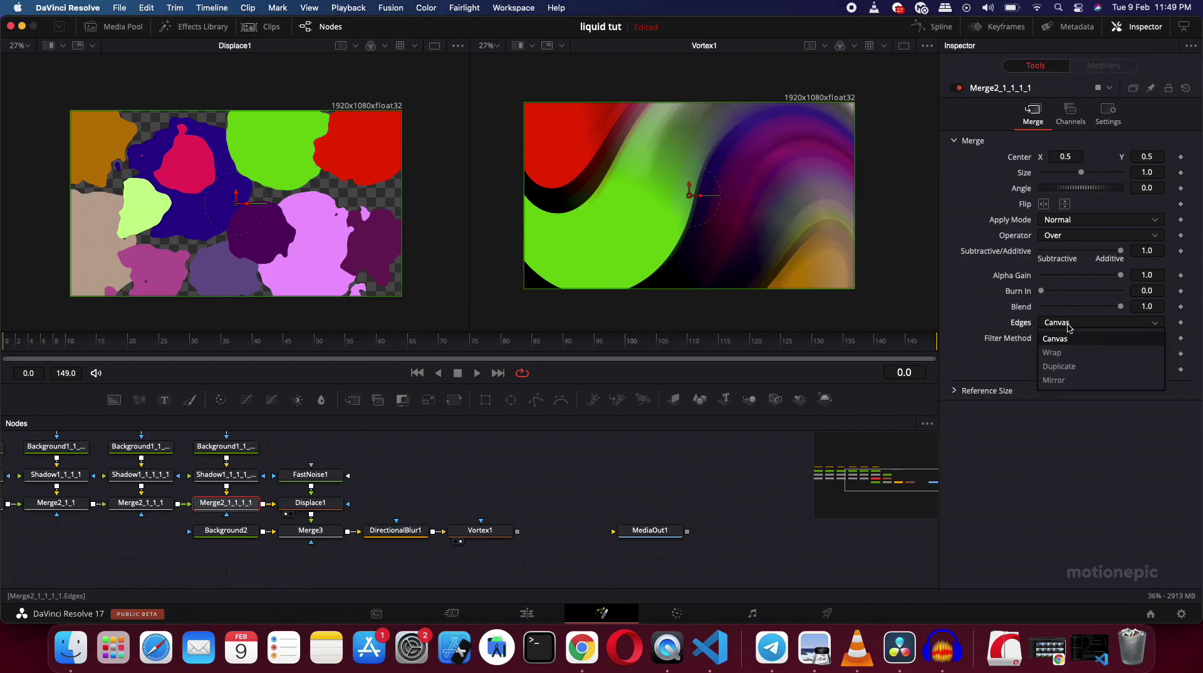
{"action": "left_click", "coordinate": [1053, 352]}
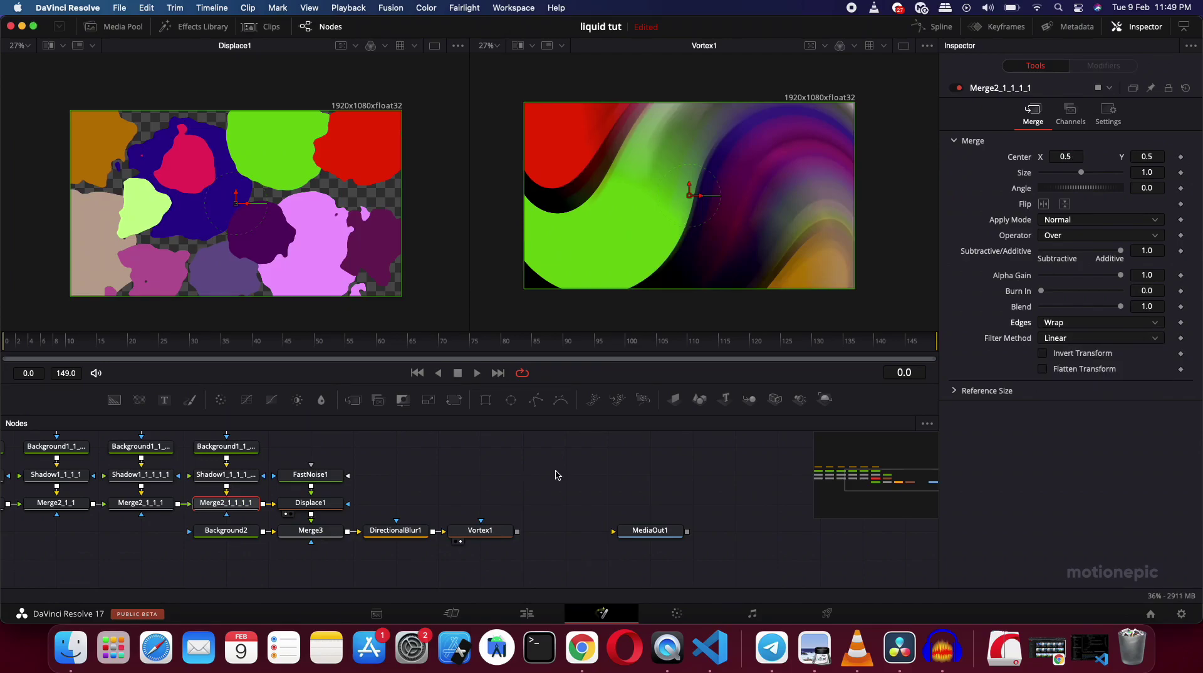
{"action": "left_click_drag", "start_coordinate": [1074, 157], "coordinate": [846, 134]}
{"action": "key", "text": "super+z"}
Step: Keyframe the center and angle of Merge2_1_1_1_1 from frame 0 to 149, ending at center Y 0.61 and a negative angle, and play it
{"action": "left_click", "coordinate": [1181, 157]}
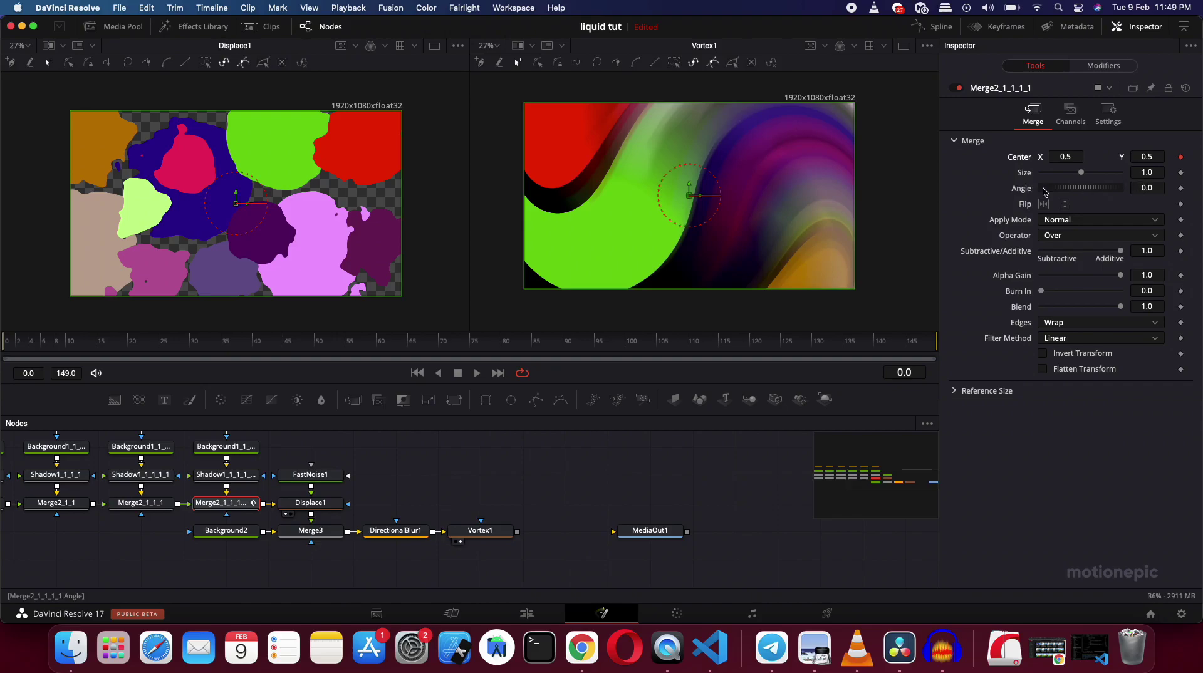
{"action": "left_click", "coordinate": [1181, 188]}
{"action": "left_click", "coordinate": [934, 342]}
{"action": "mouse_move", "coordinate": [1147, 157]}
{"action": "left_mouse_down"}
{"action": "mouse_move", "coordinate": [1129, 157]}
{"action": "mouse_move", "coordinate": [1162, 157]}
{"action": "left_mouse_up"}
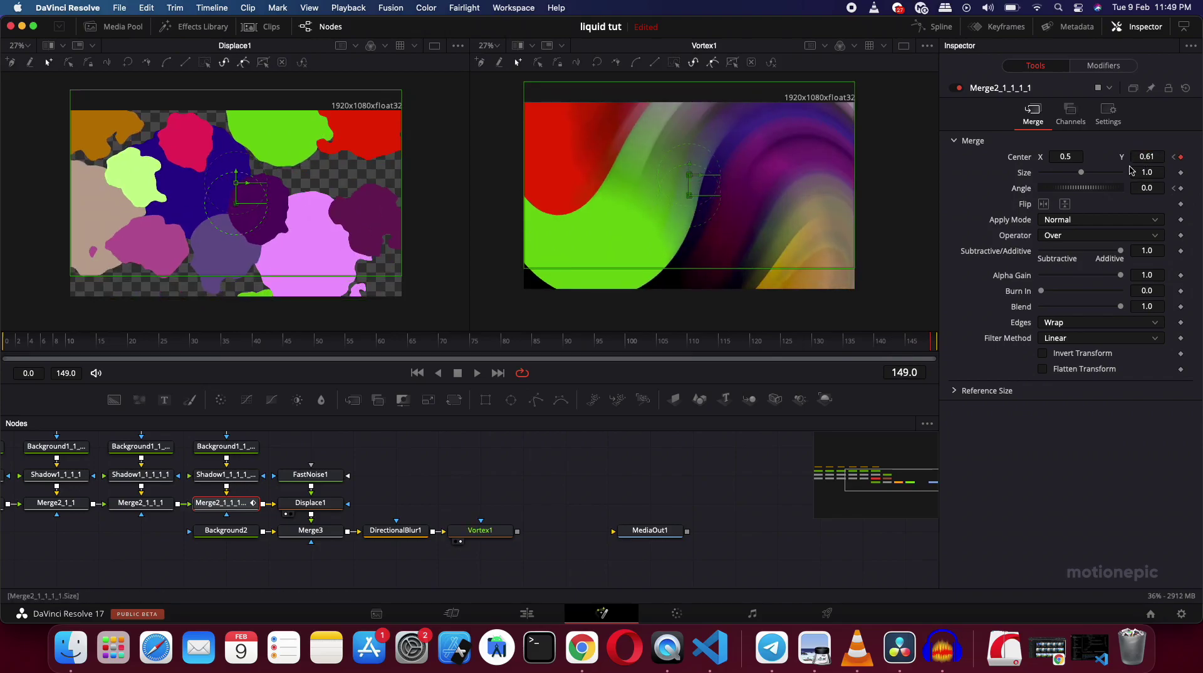
{"action": "key", "text": "space"}
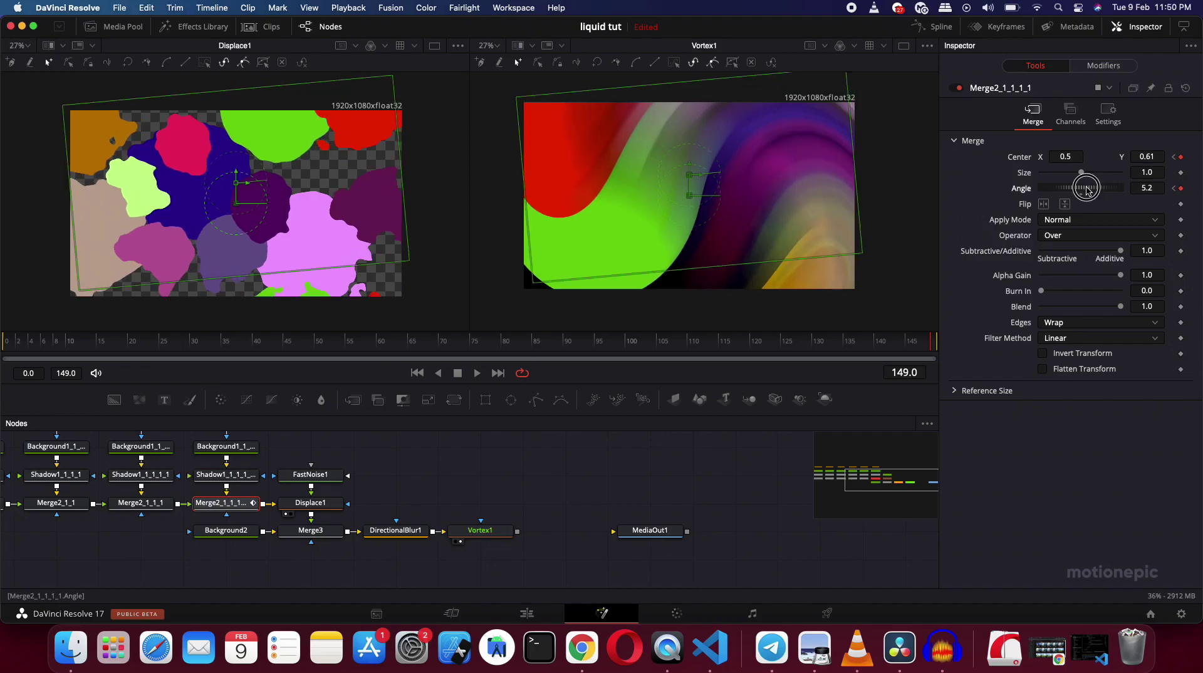
{"action": "left_click", "coordinate": [15, 343]}
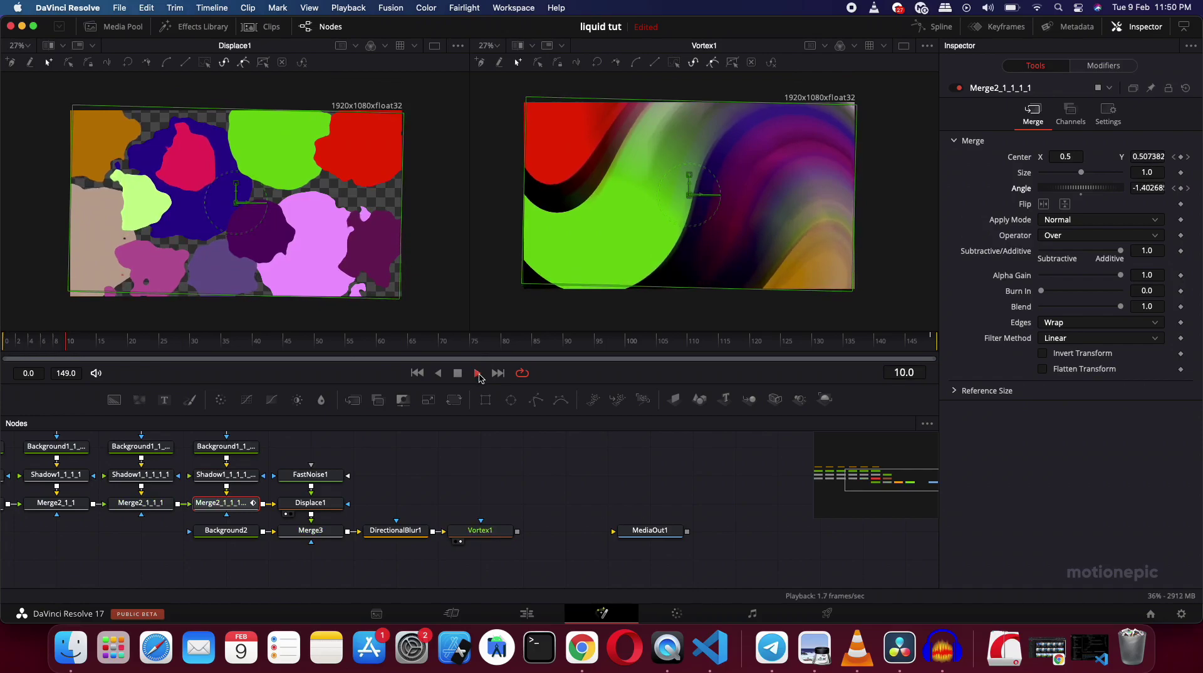
Step: Move MediaOut1 farther away, add a Box Blur node after Vortex1, and display it in the second viewer
{"action": "scroll", "coordinate": [604, 529], "scroll_direction": "right", "scroll_amount": 3}
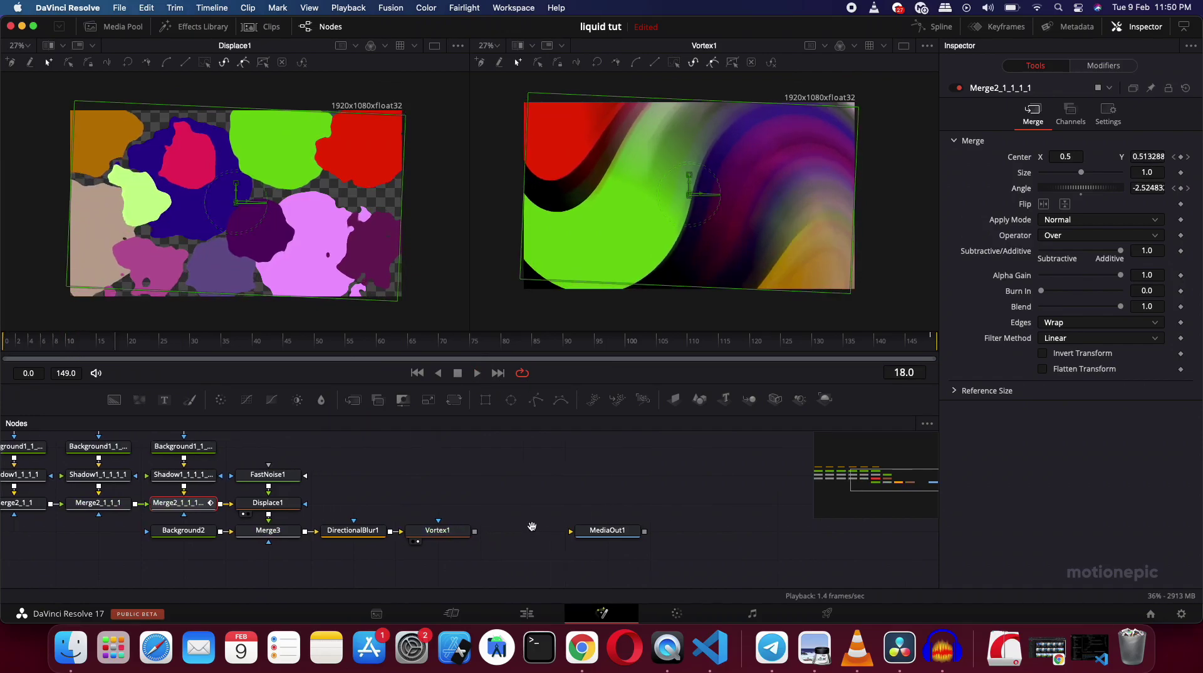
{"action": "left_click_drag", "start_coordinate": [604, 529], "coordinate": [647, 529]}
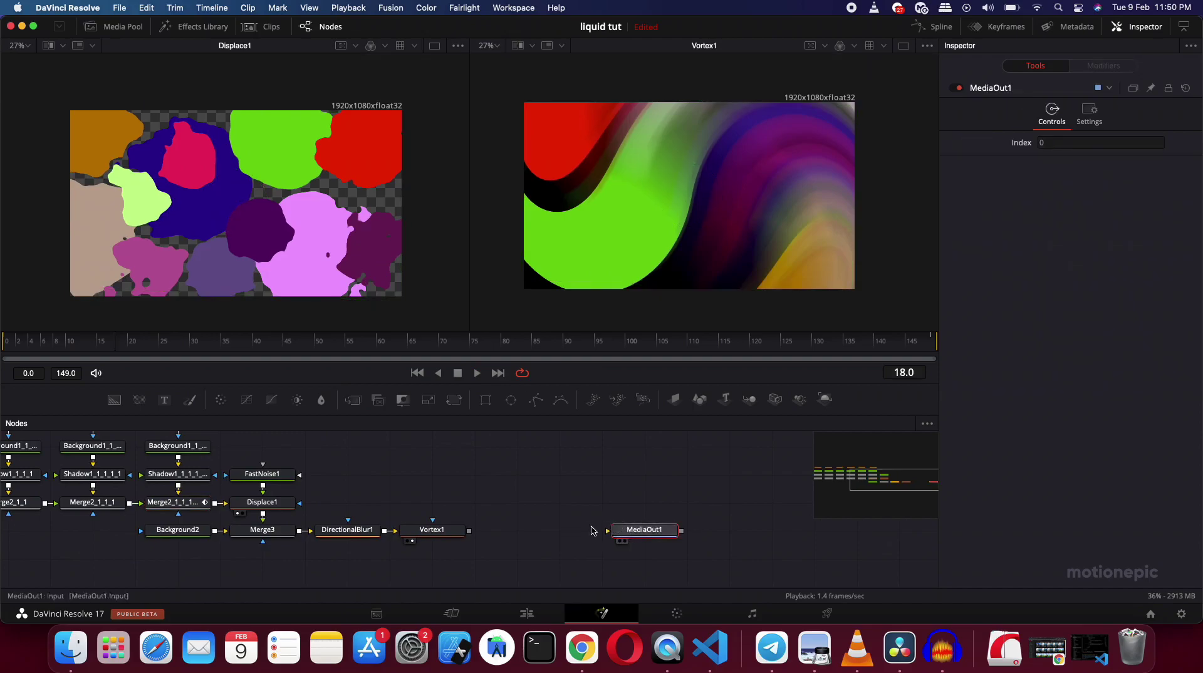
{"action": "left_click", "coordinate": [450, 534]}
{"action": "key", "text": "shift+space"}
{"action": "type", "text": "vort"}
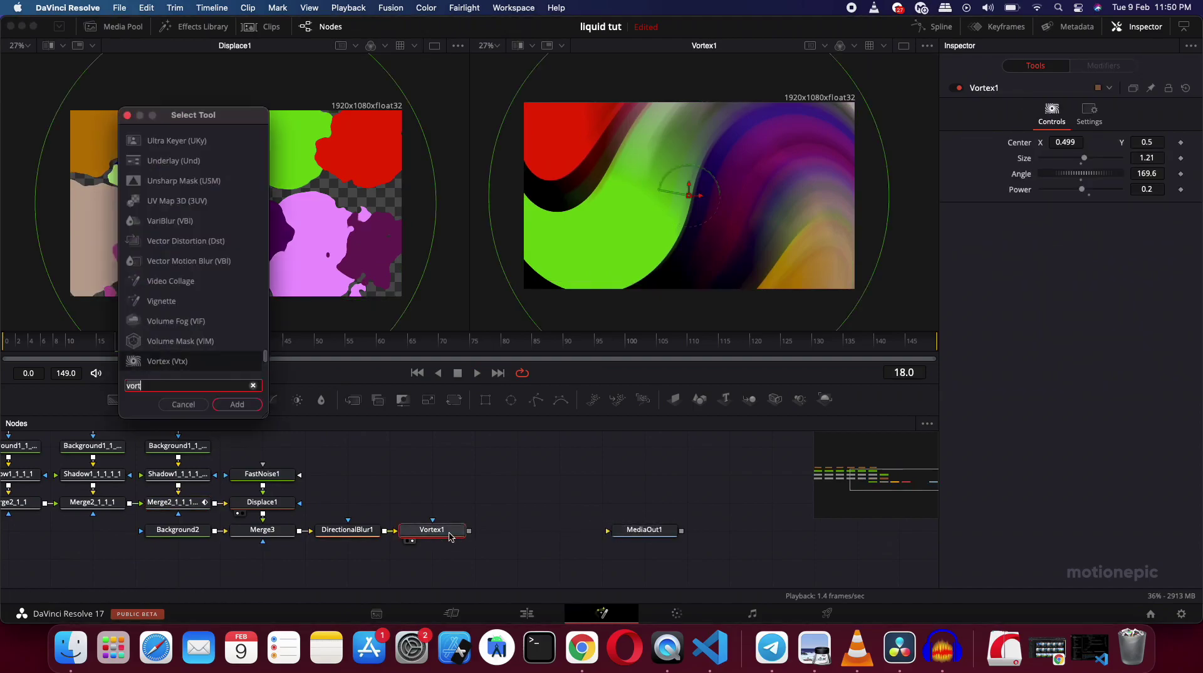
{"action": "key", "text": "BackSpace"}
{"action": "key", "text": "BackSpace"}
{"action": "key", "text": "BackSpace"}
{"action": "key", "text": "BackSpace"}
{"action": "type", "text": "blu"}
{"action": "left_click", "coordinate": [162, 167]}
{"action": "left_click", "coordinate": [237, 404]}
{"action": "left_click", "coordinate": [523, 531]}
{"action": "left_click_drag", "start_coordinate": [524, 533], "coordinate": [629, 225]}
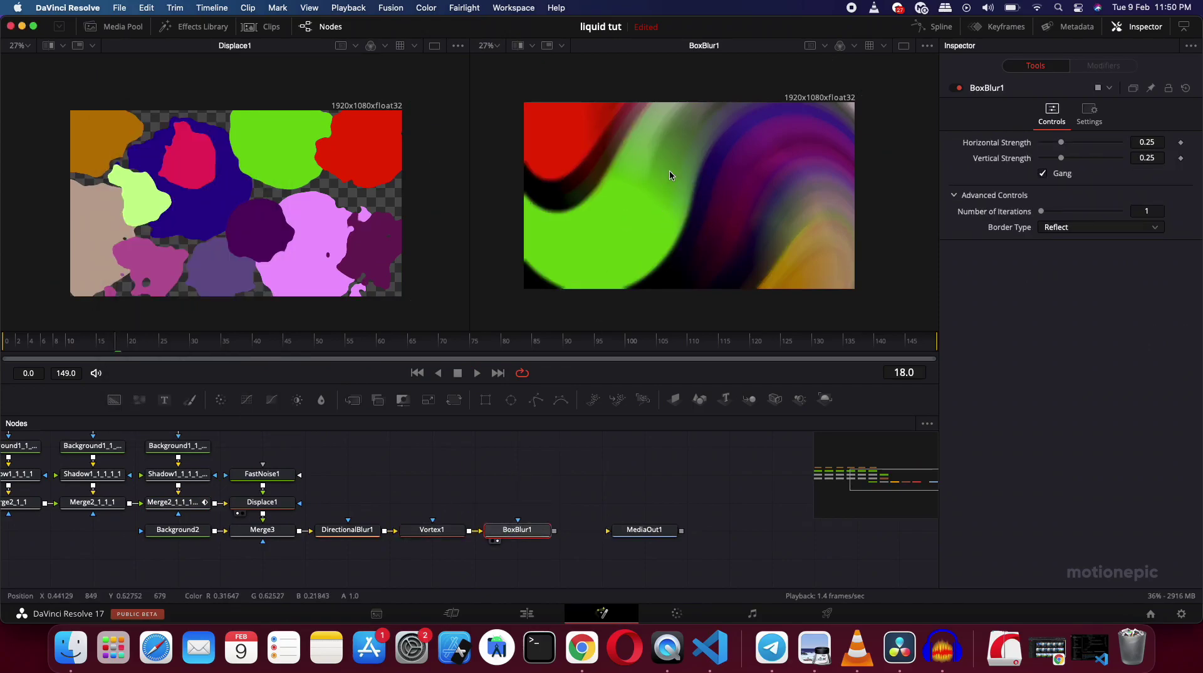
Step: Set BoxBlur1's ganged horizontal and vertical strength to 0.142, comparing the image with the blur off and on
{"action": "left_click_drag", "start_coordinate": [1063, 162], "coordinate": [1053, 161]}
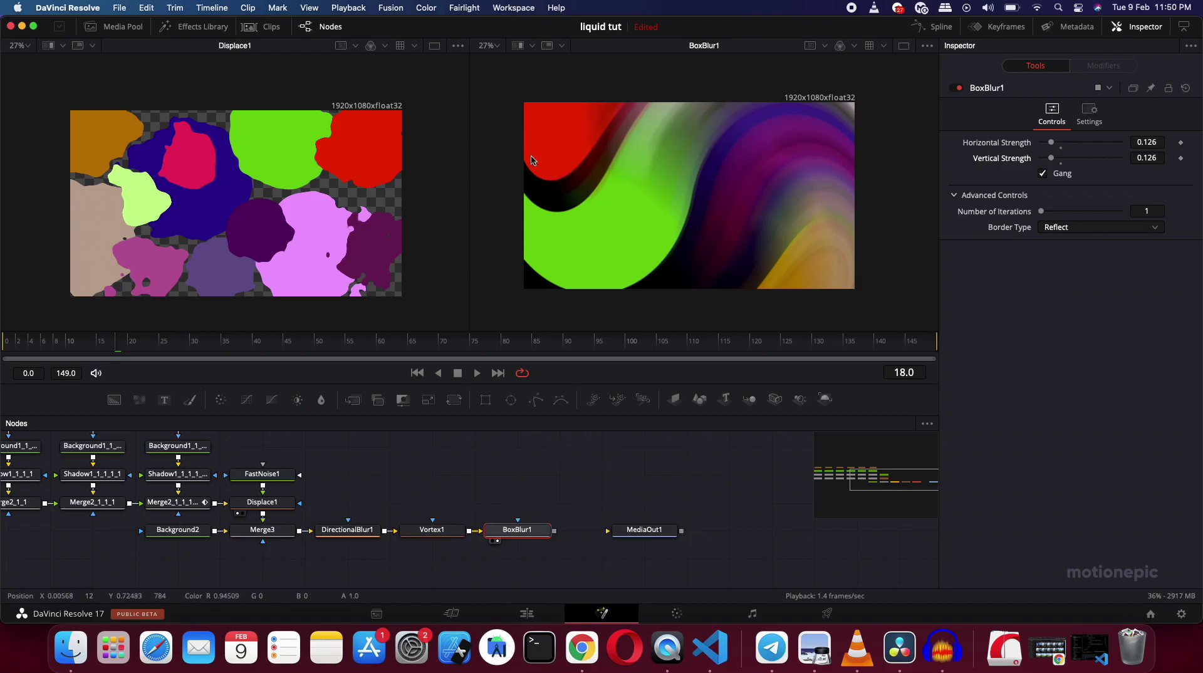
{"action": "left_click", "coordinate": [959, 90]}
{"action": "left_click", "coordinate": [959, 88]}
{"action": "left_click", "coordinate": [959, 89]}
{"action": "left_click", "coordinate": [959, 89]}
{"action": "left_click_drag", "start_coordinate": [1058, 143], "coordinate": [1060, 143]}
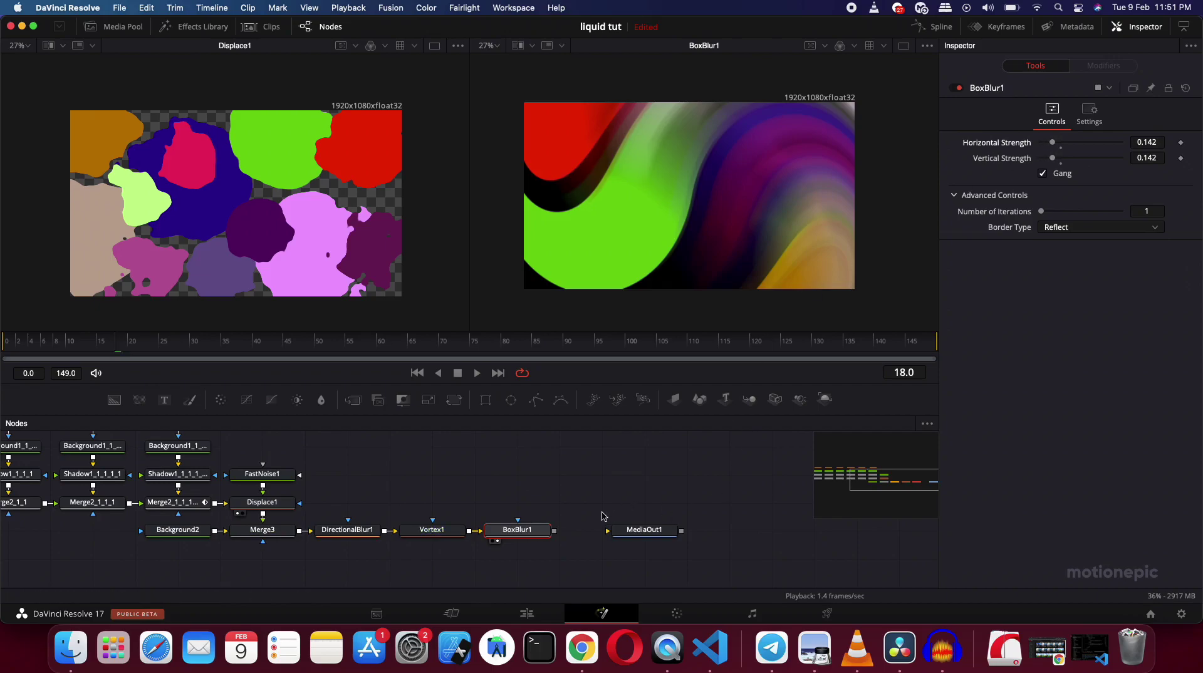
Step: Connect BoxBlur1 to MediaOut1 and scrub through the Fusion composition in the edit timeline
{"action": "left_click_drag", "start_coordinate": [554, 531], "coordinate": [620, 534]}
{"action": "left_click", "coordinate": [531, 613]}
{"action": "left_click", "coordinate": [566, 504]}
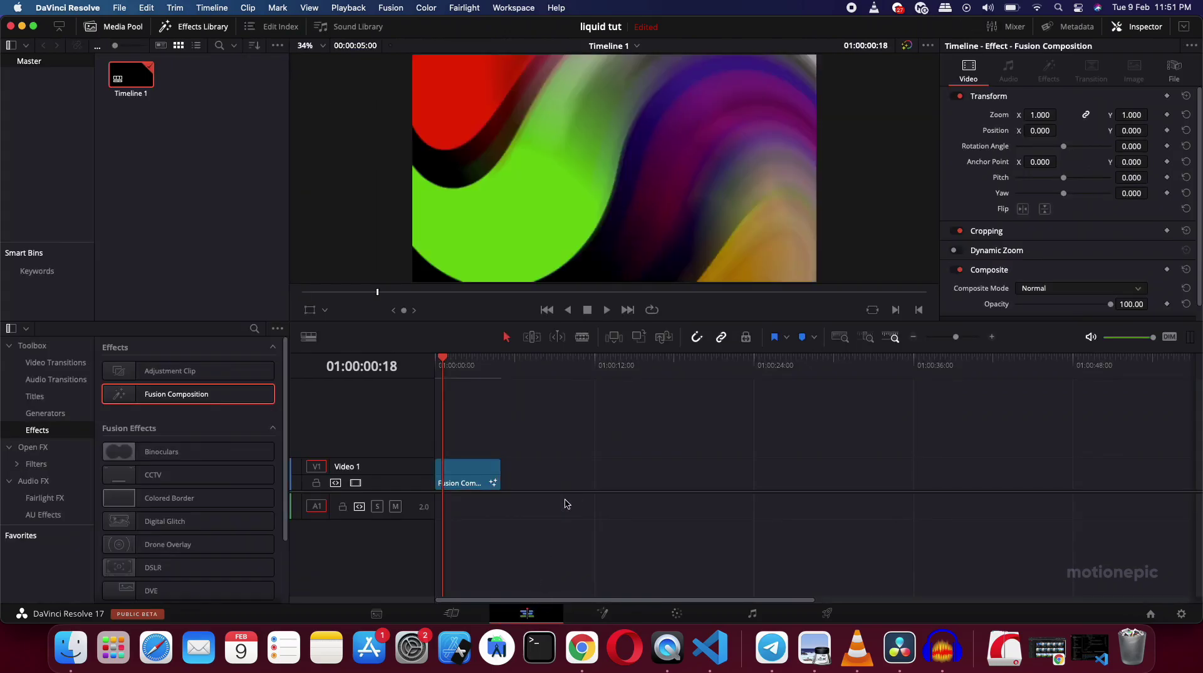
{"action": "mouse_move", "coordinate": [454, 368]}
{"action": "left_mouse_down"}
{"action": "mouse_move", "coordinate": [478, 368]}
{"action": "mouse_move", "coordinate": [455, 365]}
{"action": "left_mouse_up"}
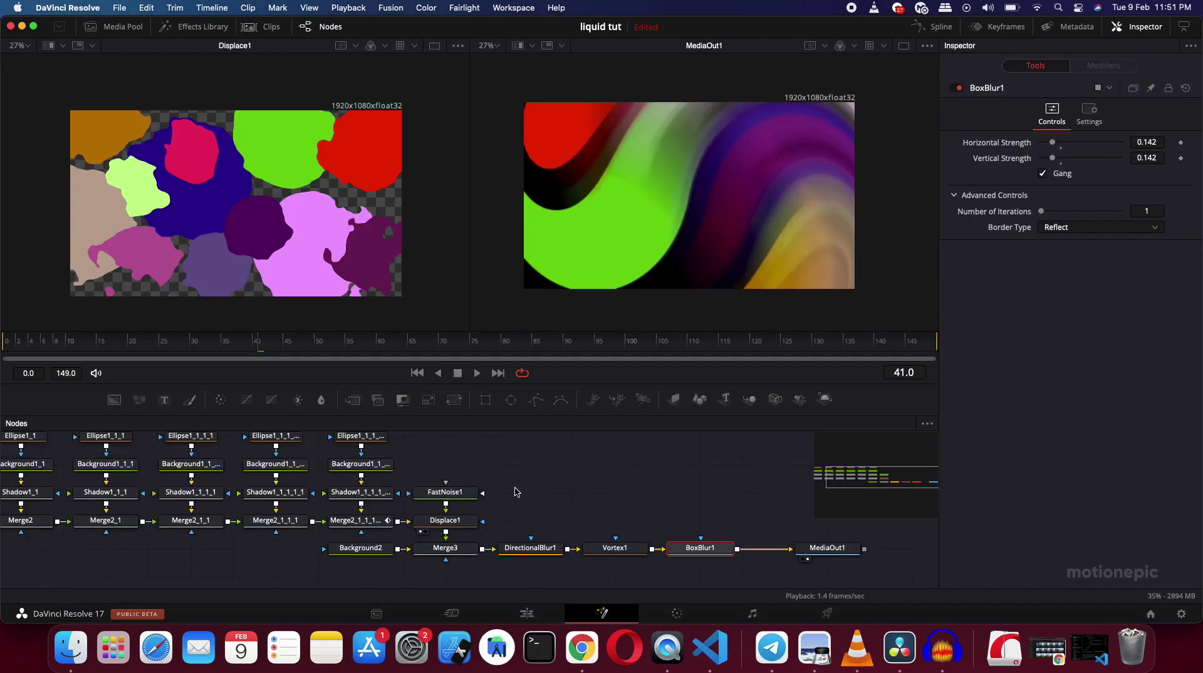
Step: Reset Displace1's refraction strength to 0.1 and light angle to 135, and check the result at frame 8 in the edit timeline
{"action": "left_click_drag", "start_coordinate": [476, 481], "coordinate": [596, 493]}
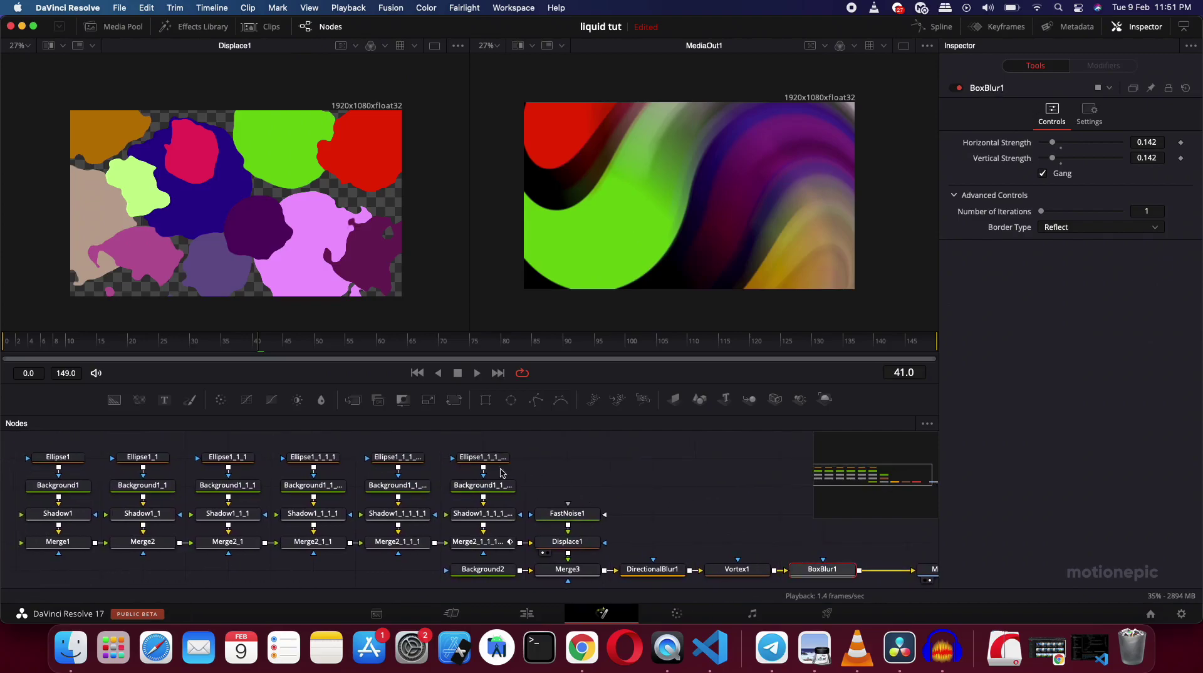
{"action": "left_click", "coordinate": [575, 544]}
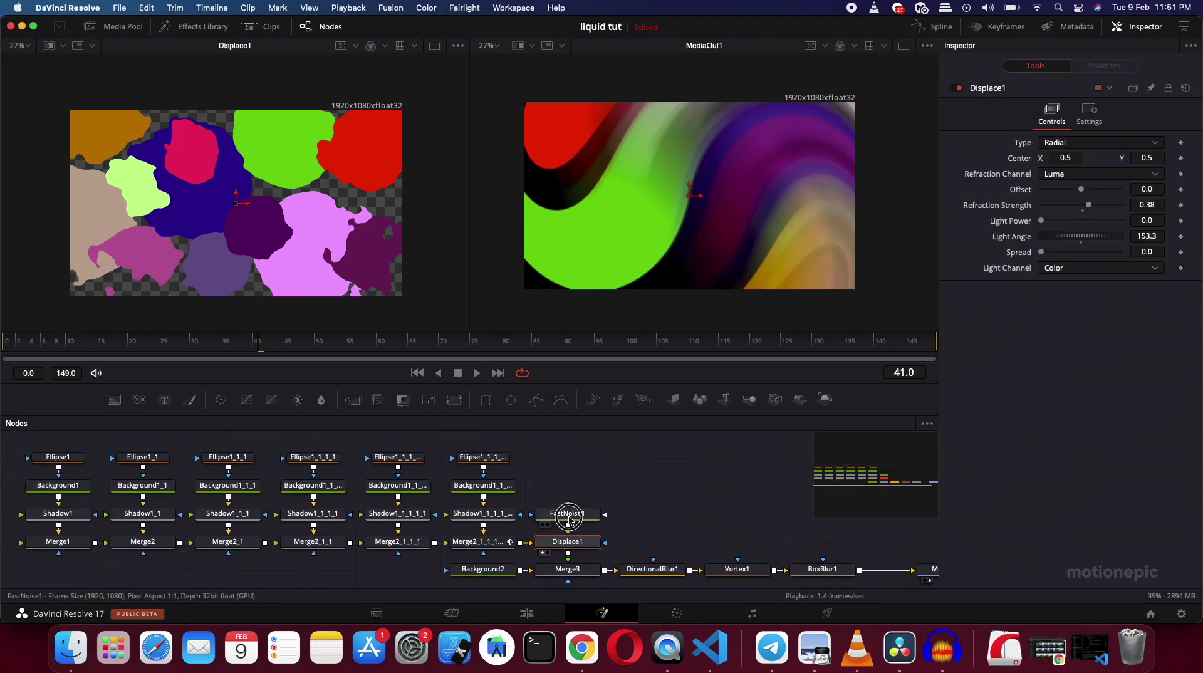
{"action": "left_click", "coordinate": [568, 514]}
{"action": "left_click", "coordinate": [570, 542]}
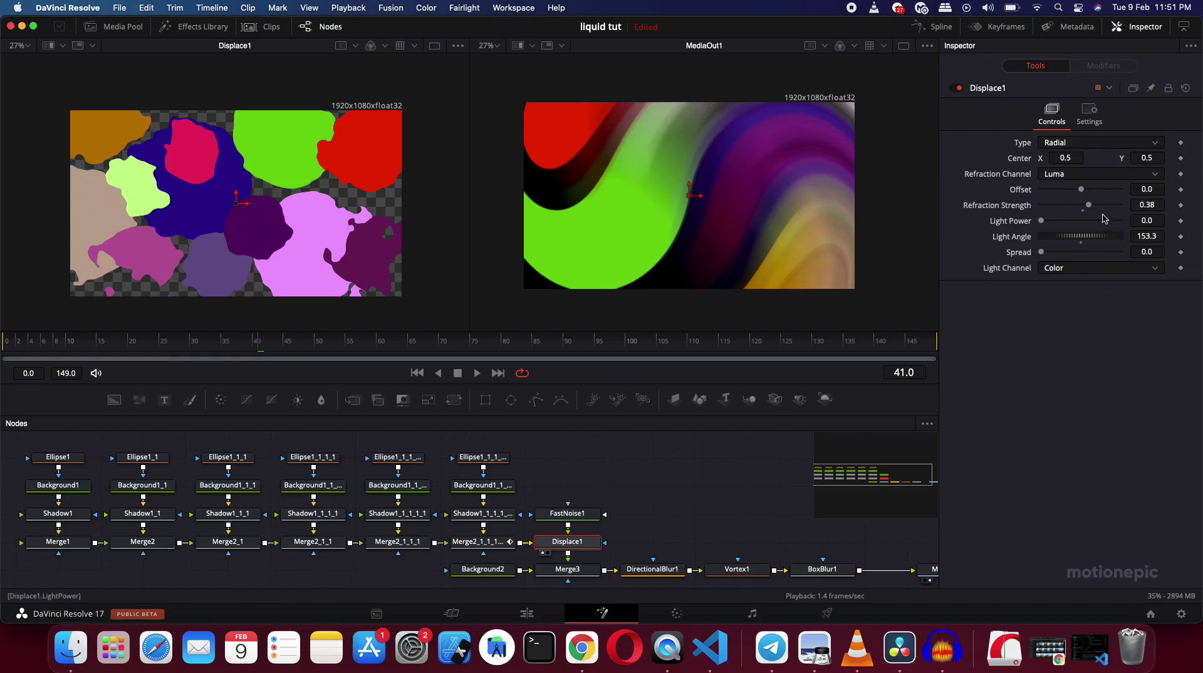
{"action": "left_click_drag", "start_coordinate": [1087, 246], "coordinate": [1083, 246]}
{"action": "left_click", "coordinate": [1083, 212]}
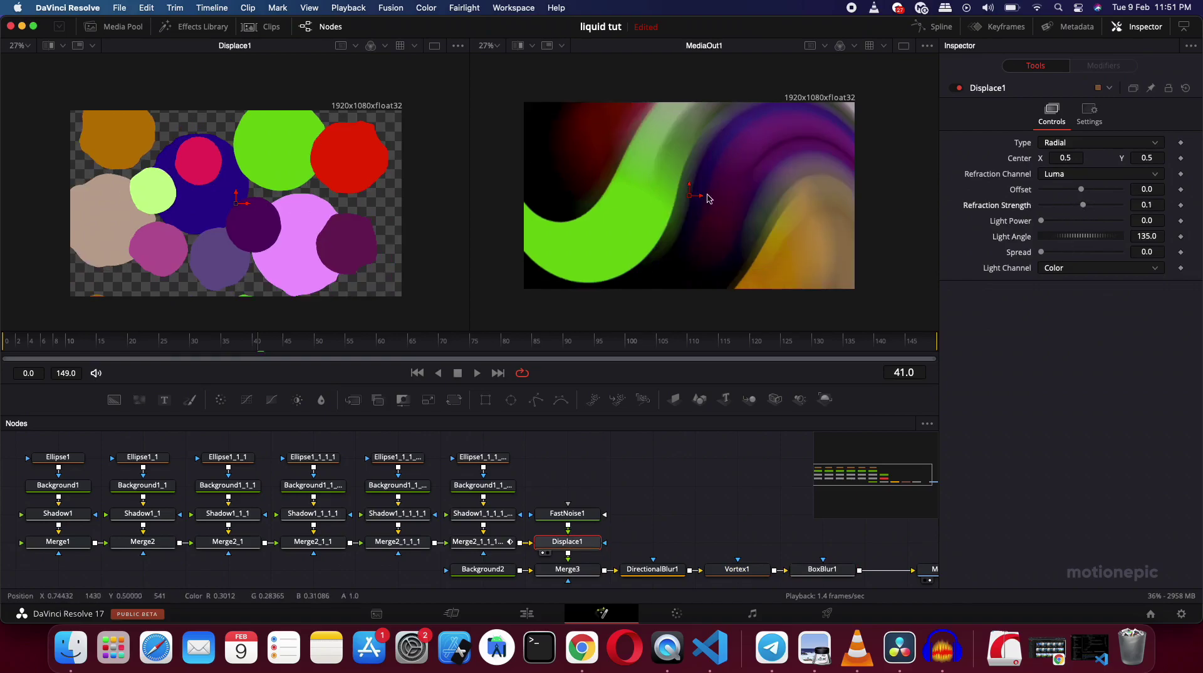
{"action": "left_click_drag", "start_coordinate": [398, 347], "coordinate": [56, 343]}
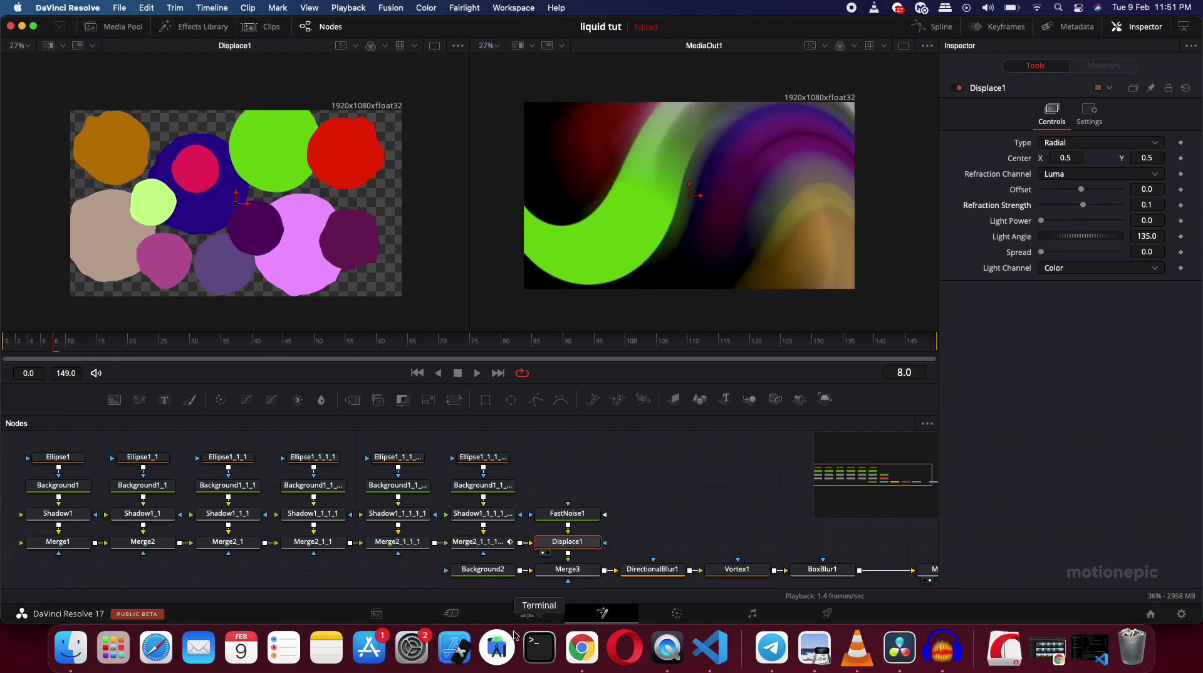
{"action": "left_click", "coordinate": [527, 613]}
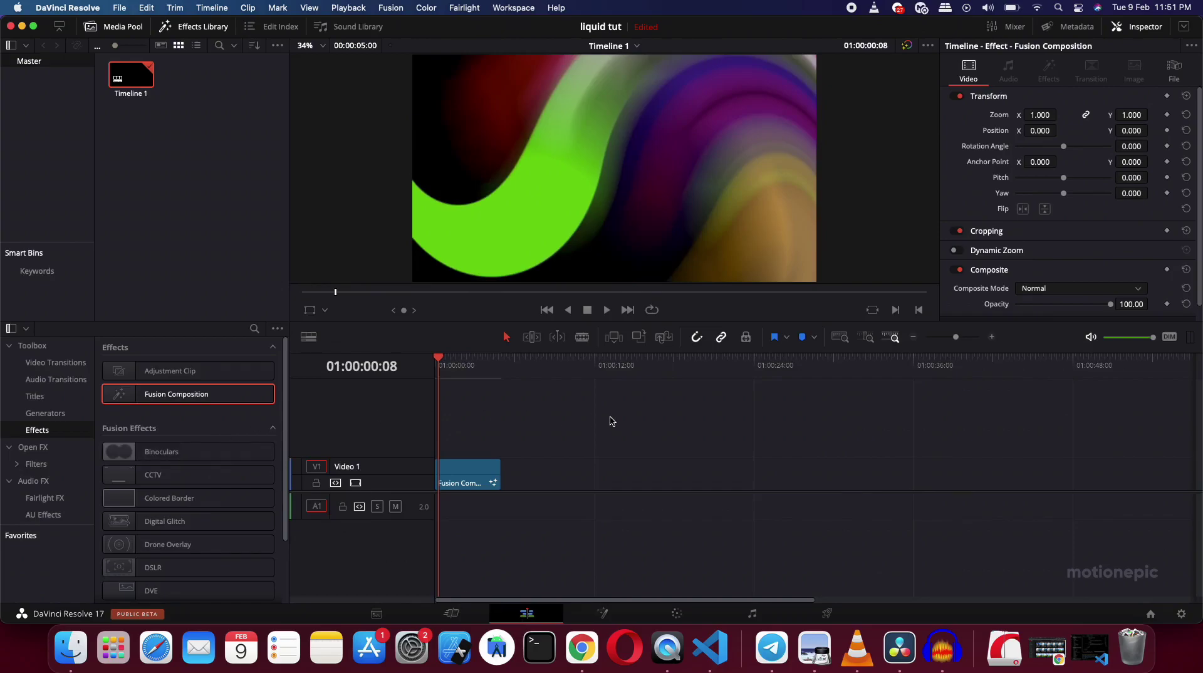